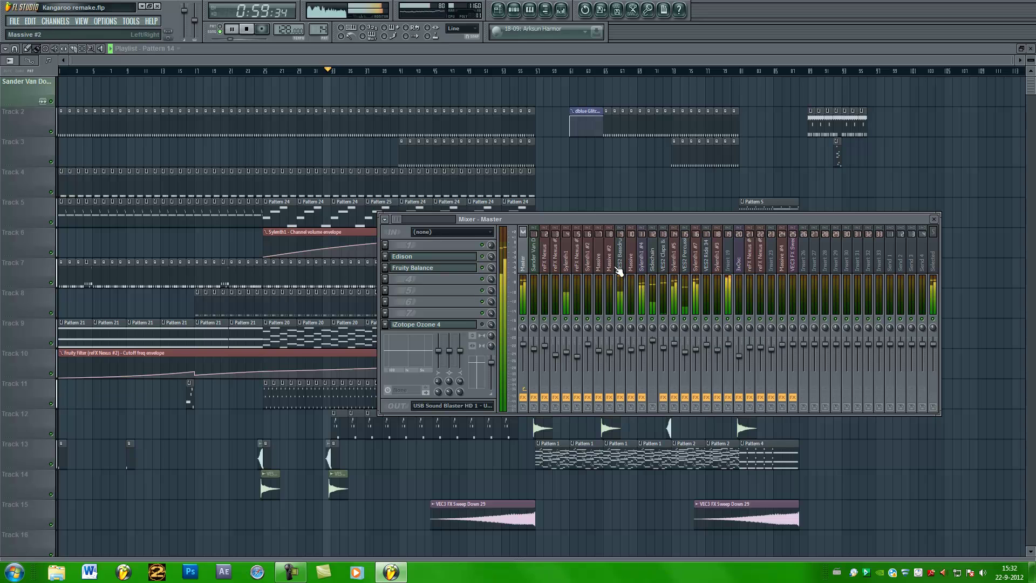
- Review the effect chains of the mixer tracks from the reference song through VEC3 FX Sweep Down 29 during playback, and hide the mixer
{"action": "left_click", "coordinate": [541, 250]}
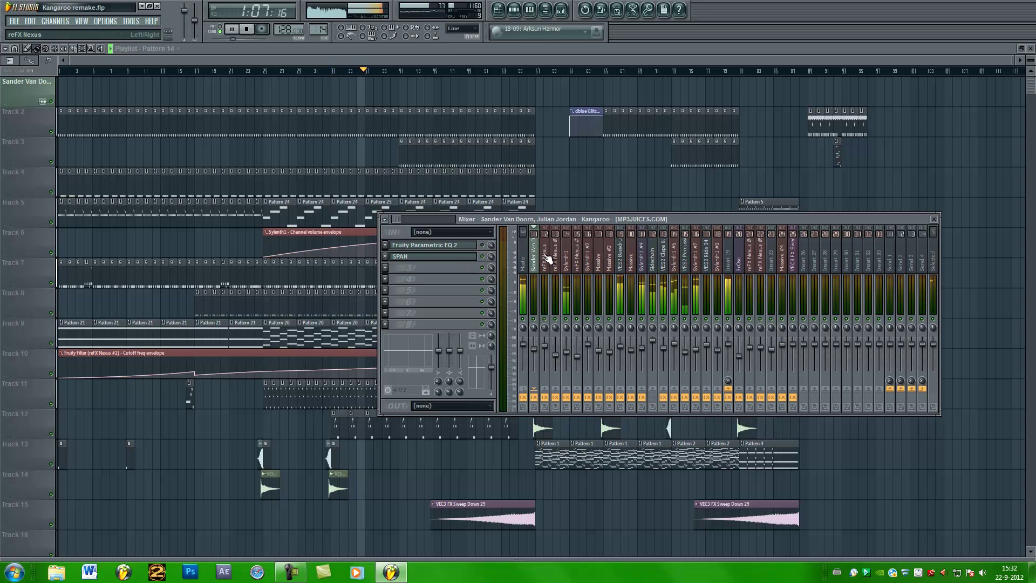
{"action": "left_click", "coordinate": [545, 254]}
{"action": "left_click", "coordinate": [559, 257]}
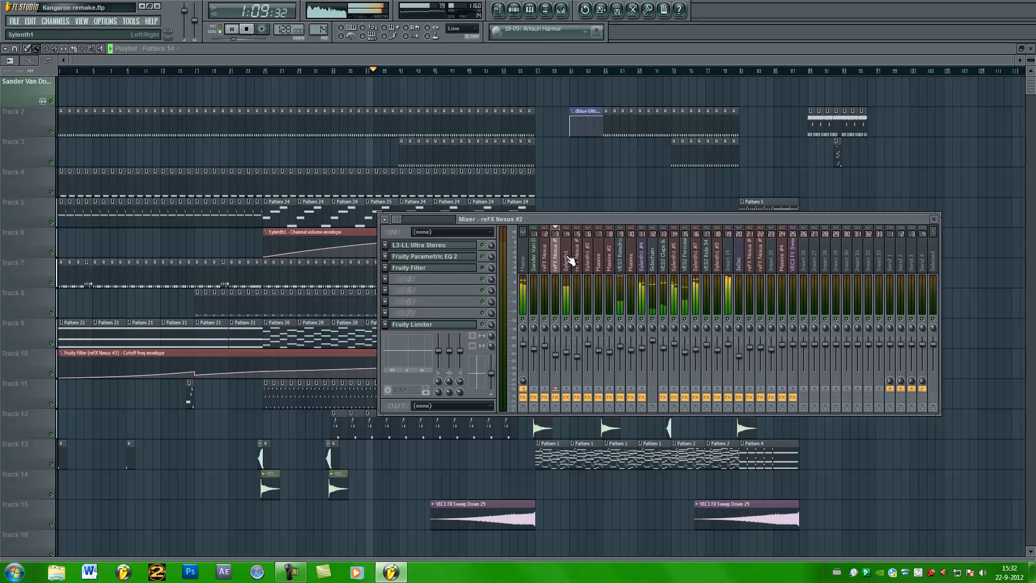
{"action": "left_click", "coordinate": [566, 259]}
{"action": "left_click", "coordinate": [578, 259]}
{"action": "left_click", "coordinate": [591, 259]}
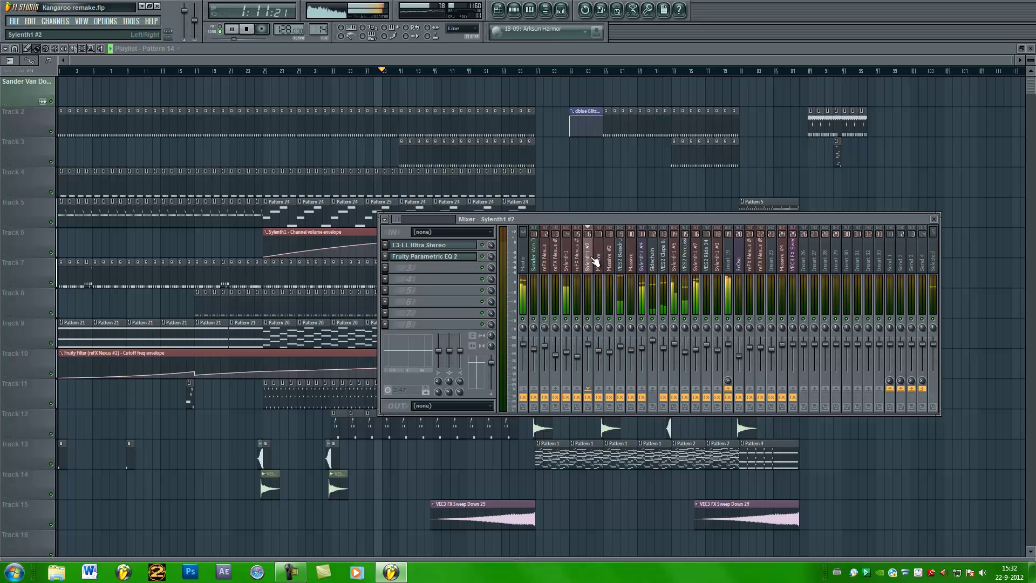
{"action": "left_click", "coordinate": [600, 260]}
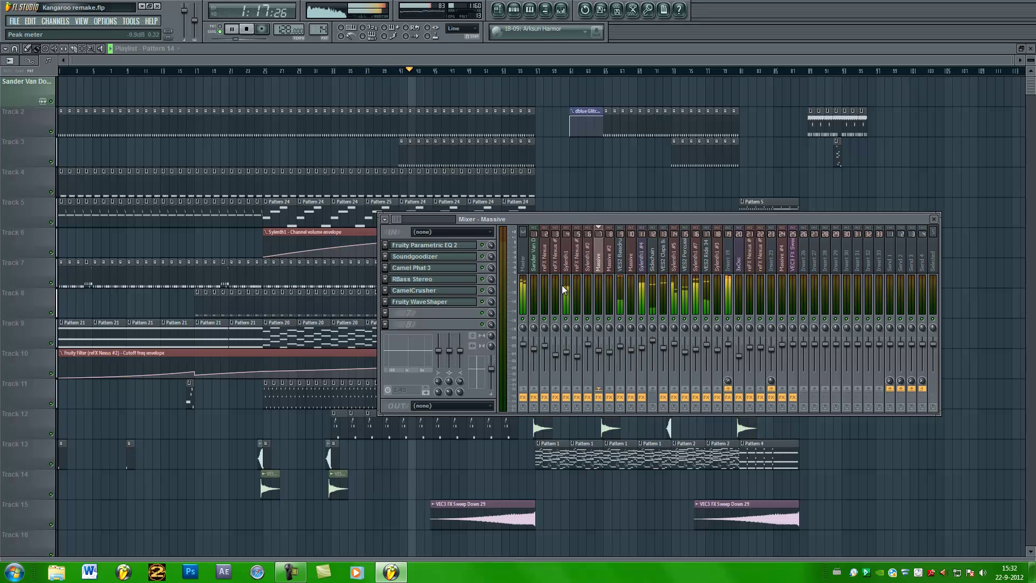
{"action": "left_click", "coordinate": [631, 268]}
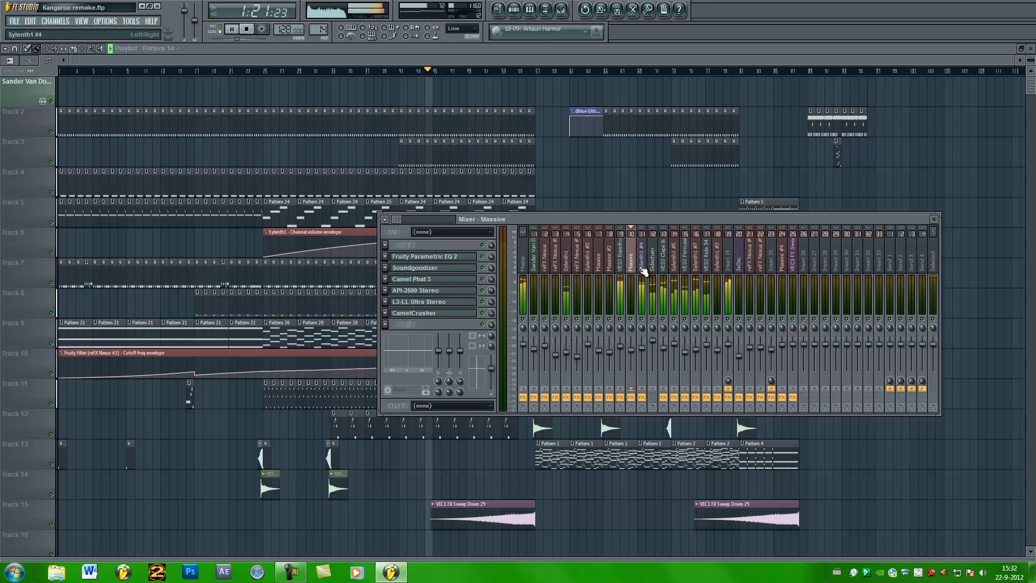
{"action": "left_click", "coordinate": [643, 269]}
{"action": "left_click", "coordinate": [652, 268]}
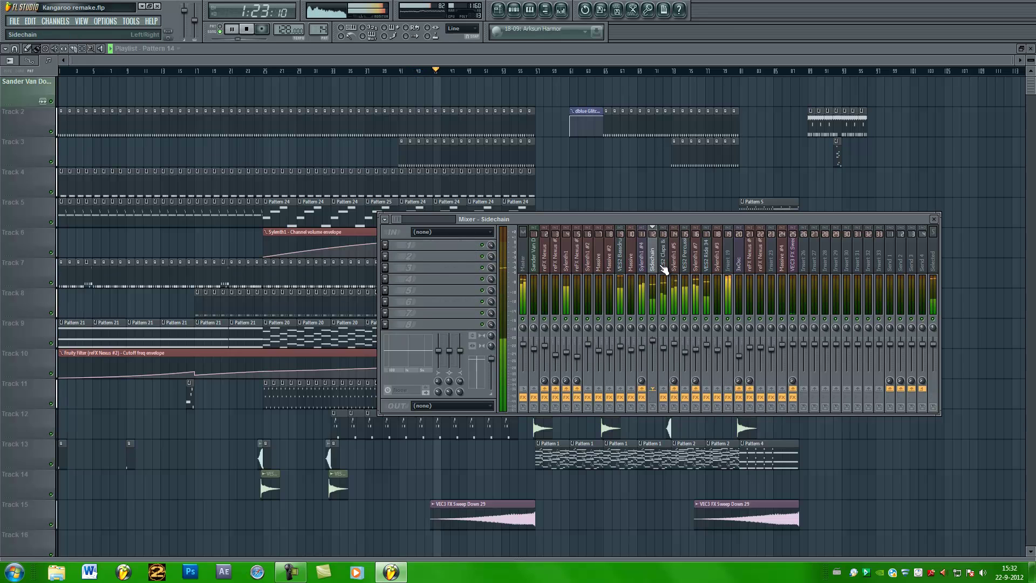
{"action": "left_click", "coordinate": [663, 268]}
{"action": "left_click", "coordinate": [684, 269]}
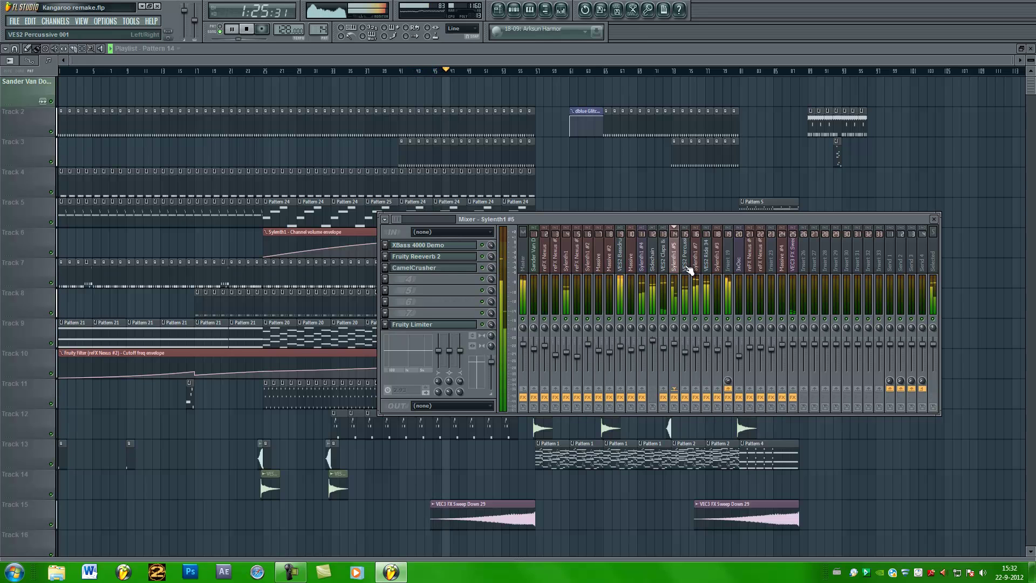
{"action": "left_click", "coordinate": [696, 268]}
{"action": "left_click", "coordinate": [707, 268]}
{"action": "left_click", "coordinate": [720, 269]}
{"action": "left_click", "coordinate": [728, 268]}
{"action": "left_click", "coordinate": [738, 268]}
{"action": "left_click", "coordinate": [749, 268]}
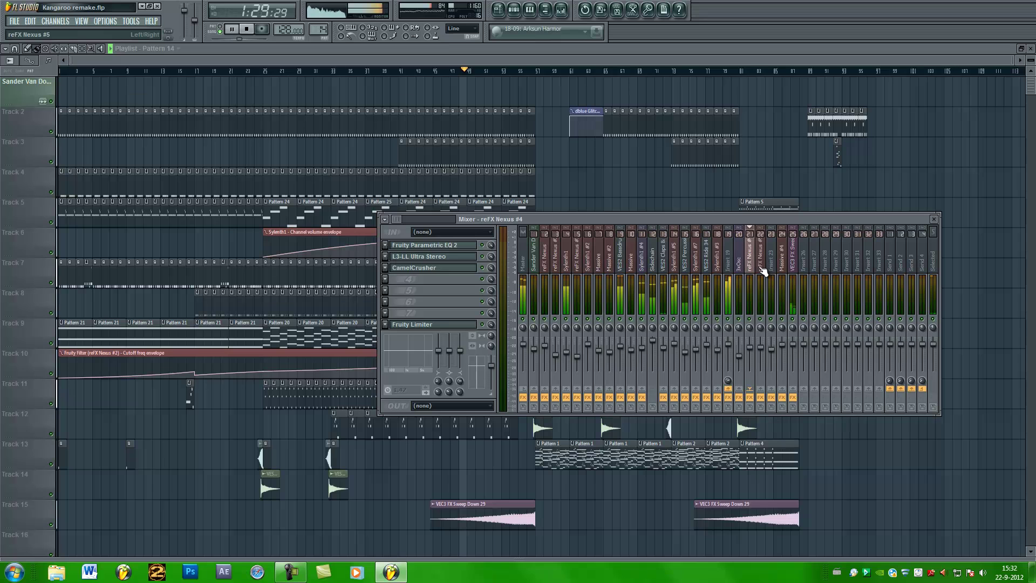
{"action": "left_click", "coordinate": [760, 269]}
{"action": "left_click", "coordinate": [772, 269]}
{"action": "left_click", "coordinate": [782, 268]}
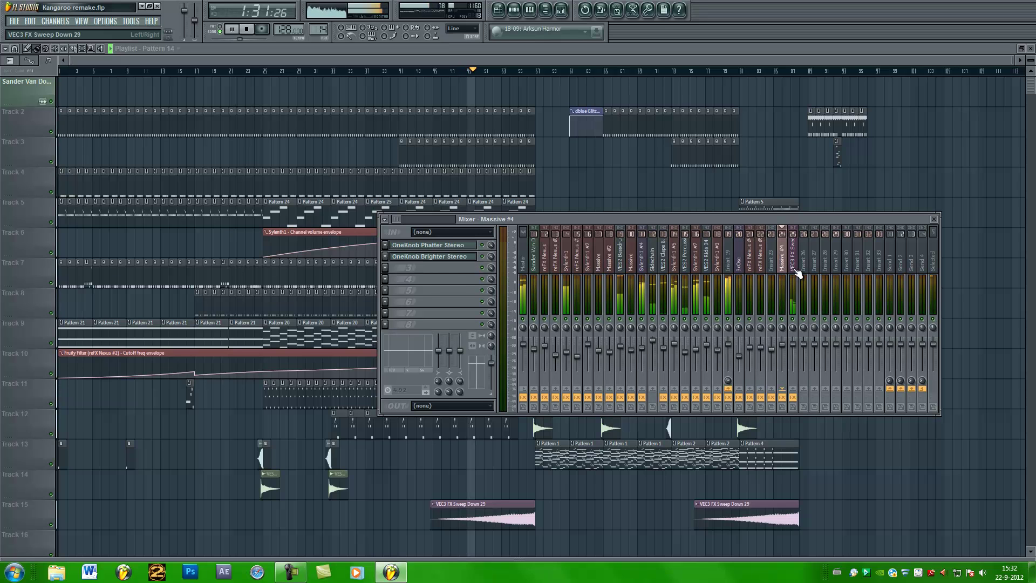
{"action": "left_click", "coordinate": [794, 272]}
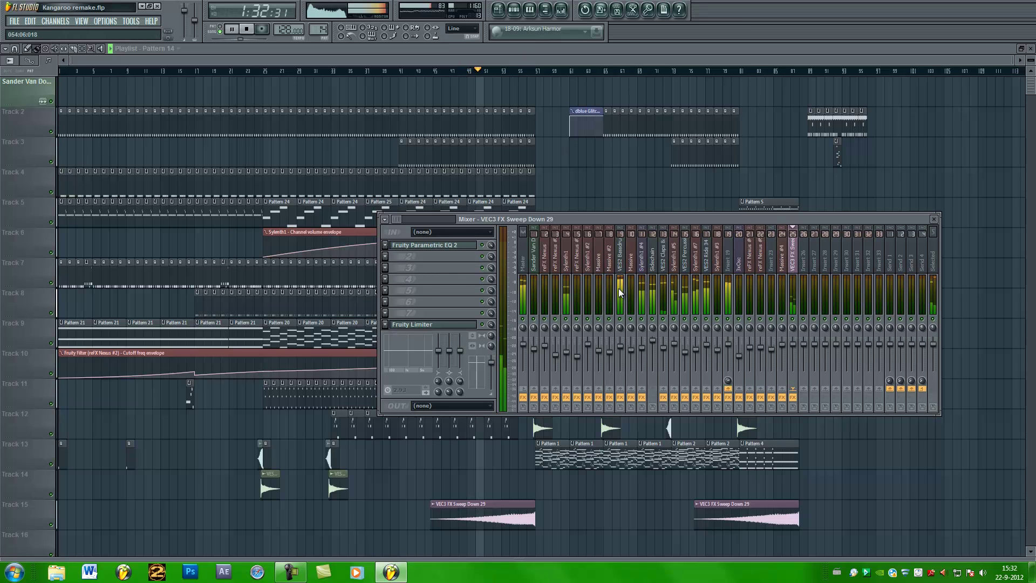
{"action": "key", "text": "F9"}
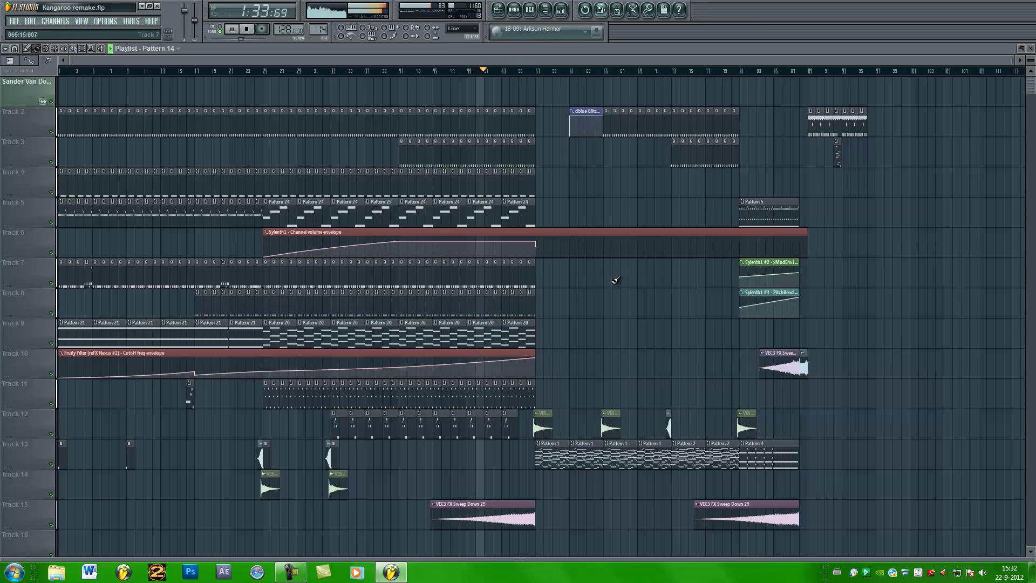
- Examine Pattern 1's reFX Nexus #3 notes from the first bar in the piano roll, and return to the playlist
{"action": "double_click", "coordinate": [552, 456]}
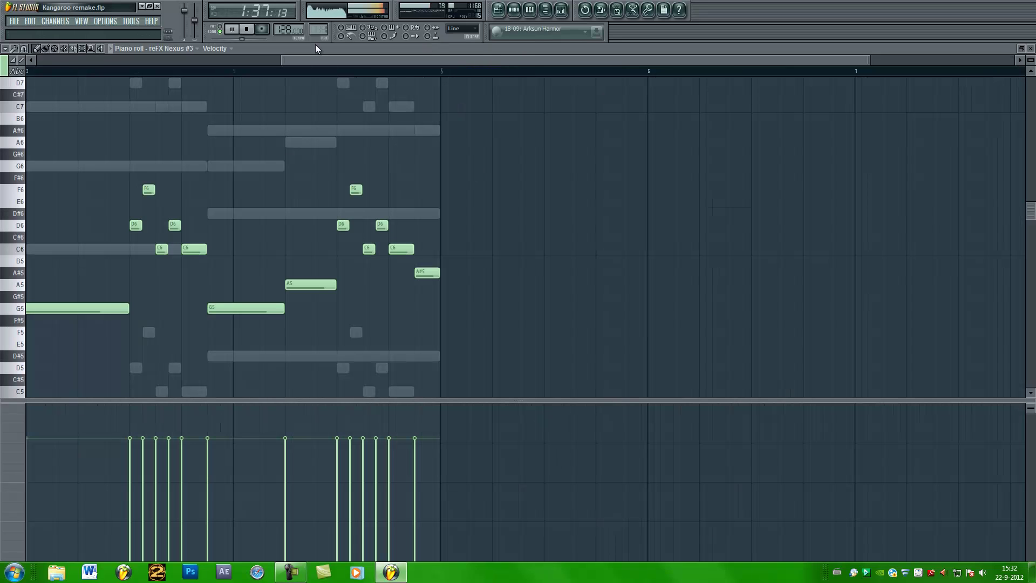
{"action": "scroll", "coordinate": [370, 120], "scroll_direction": "left", "scroll_amount": 5}
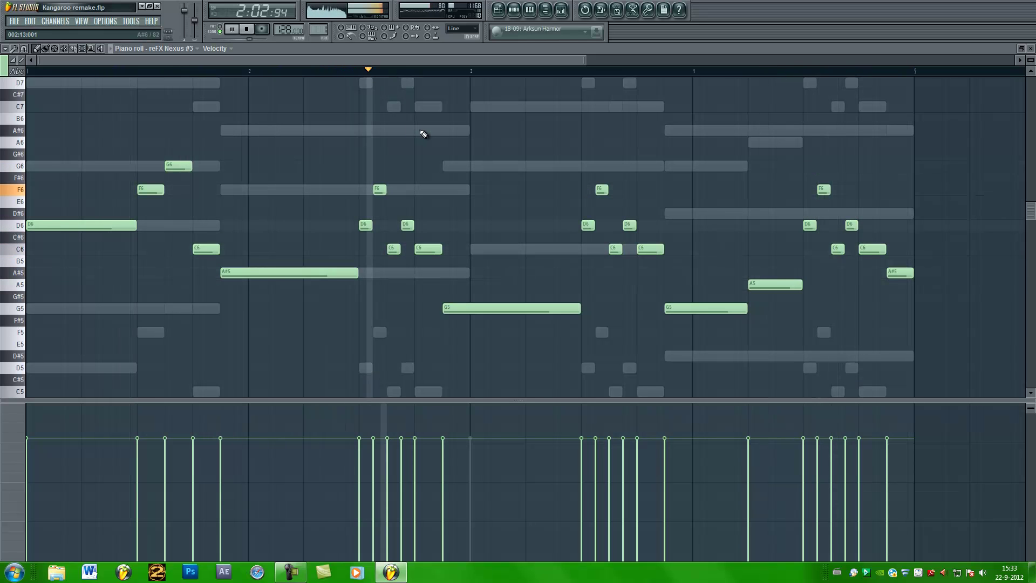
{"action": "left_click", "coordinate": [499, 10]}
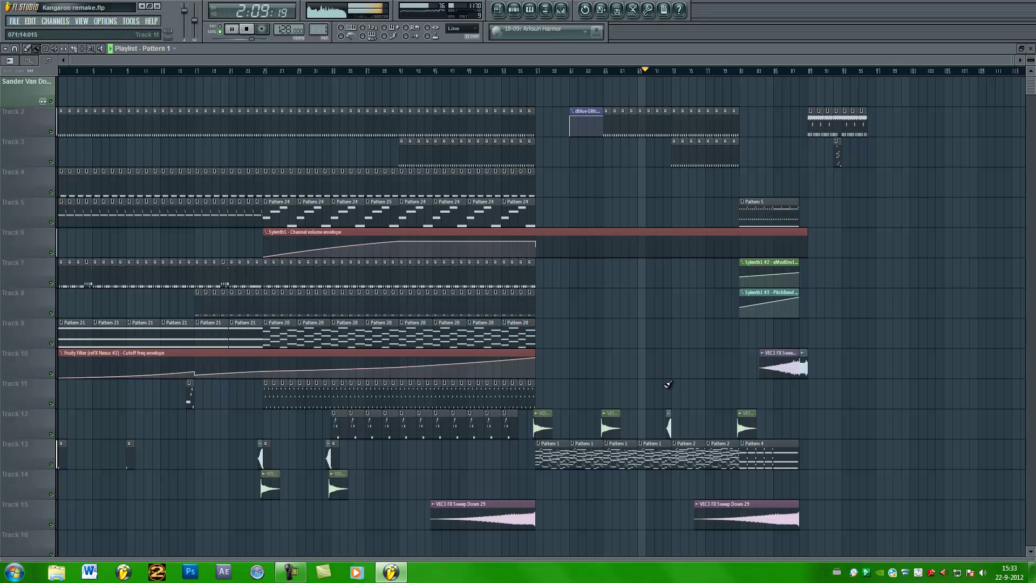
- Examine Pattern 2's notes in the piano roll, including the reFX Nexus #4 part up to its highest notes, and return to the playlist
{"action": "double_click", "coordinate": [686, 453]}
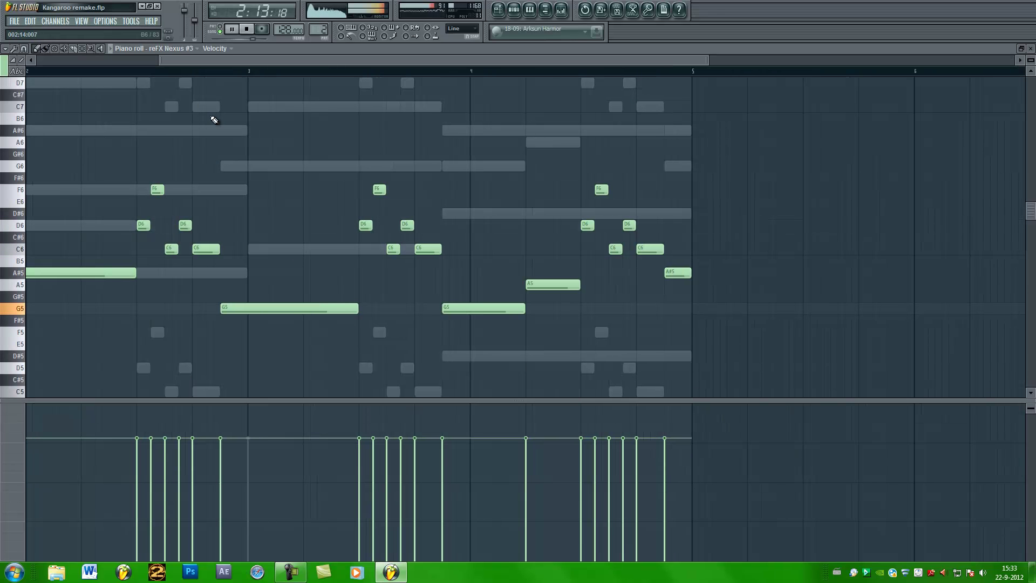
{"action": "right_click", "coordinate": [155, 132]}
{"action": "right_click", "coordinate": [155, 131]}
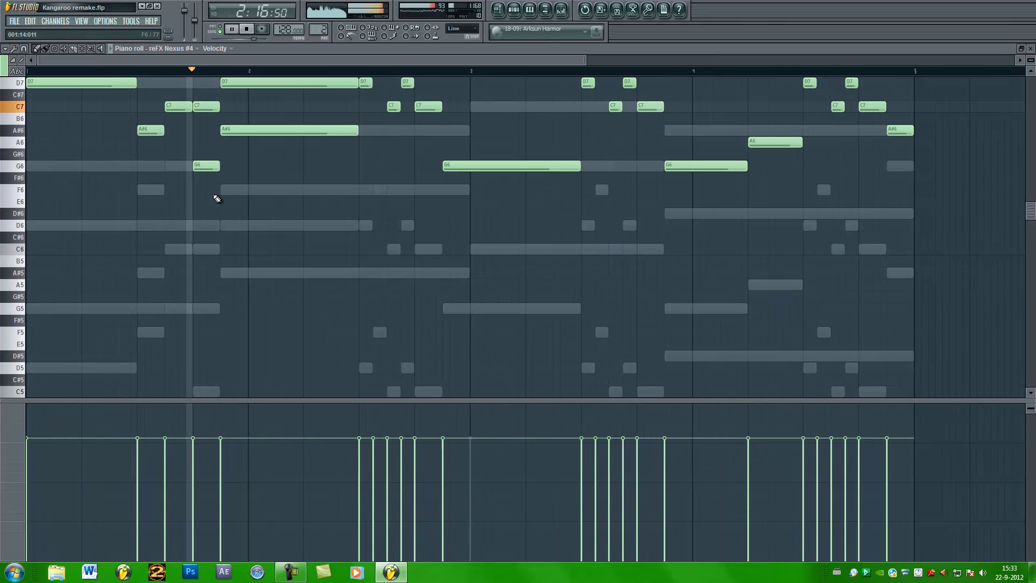
{"action": "scroll", "coordinate": [213, 194], "scroll_direction": "up", "scroll_amount": 2}
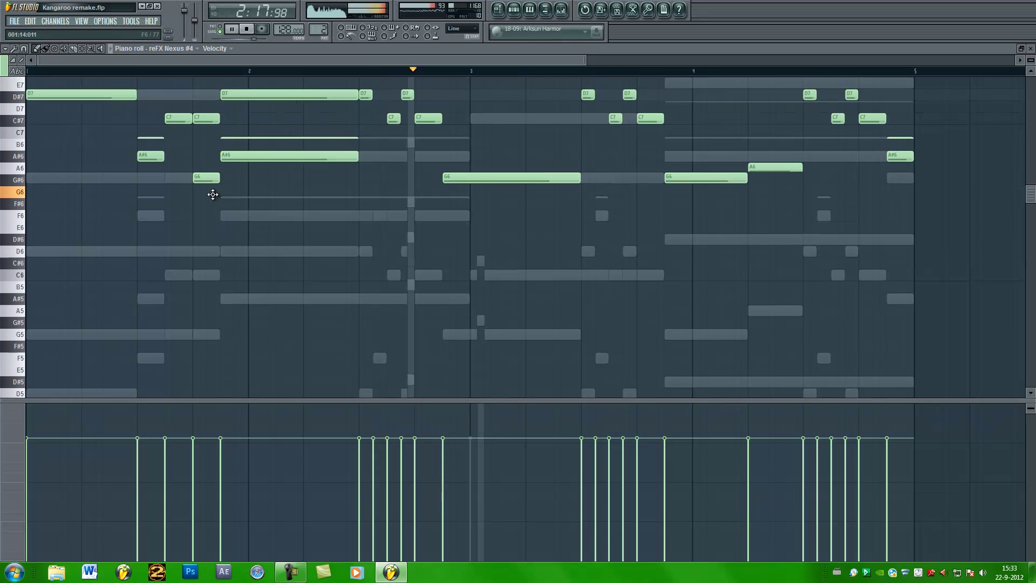
{"action": "scroll", "coordinate": [212, 194], "scroll_direction": "up", "scroll_amount": 4}
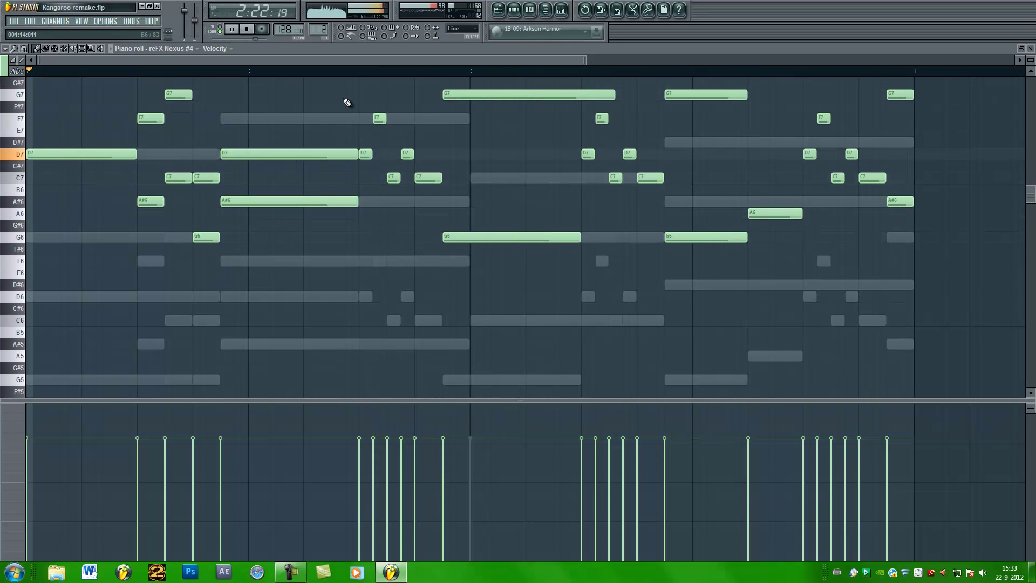
{"action": "left_click", "coordinate": [508, 18]}
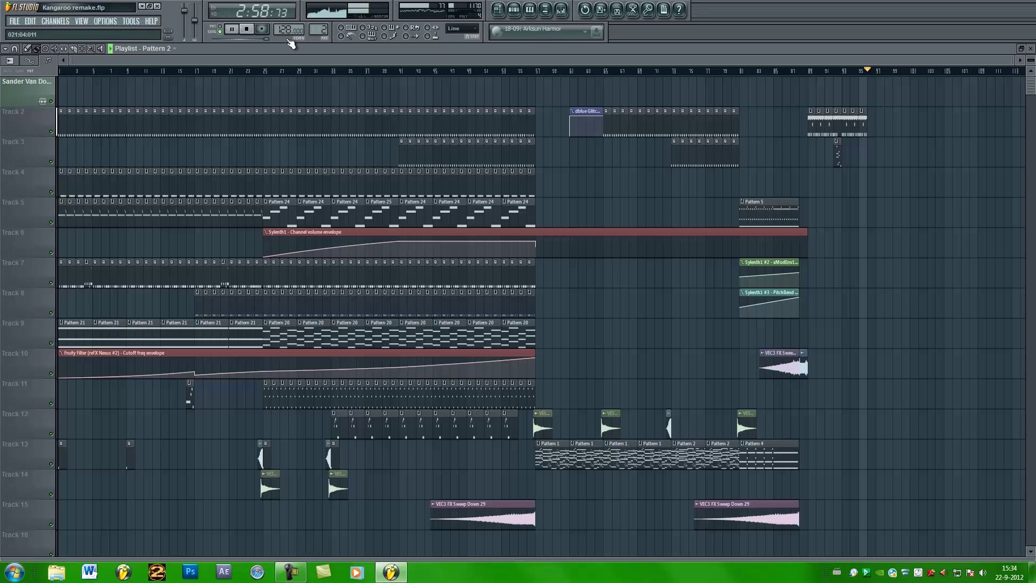
- Stop playback and check the sample settings of the empty Sander Van Doorn sampler channel in the channel rack
{"action": "left_click", "coordinate": [246, 29]}
{"action": "left_click_drag", "start_coordinate": [322, 62], "coordinate": [459, 61]}
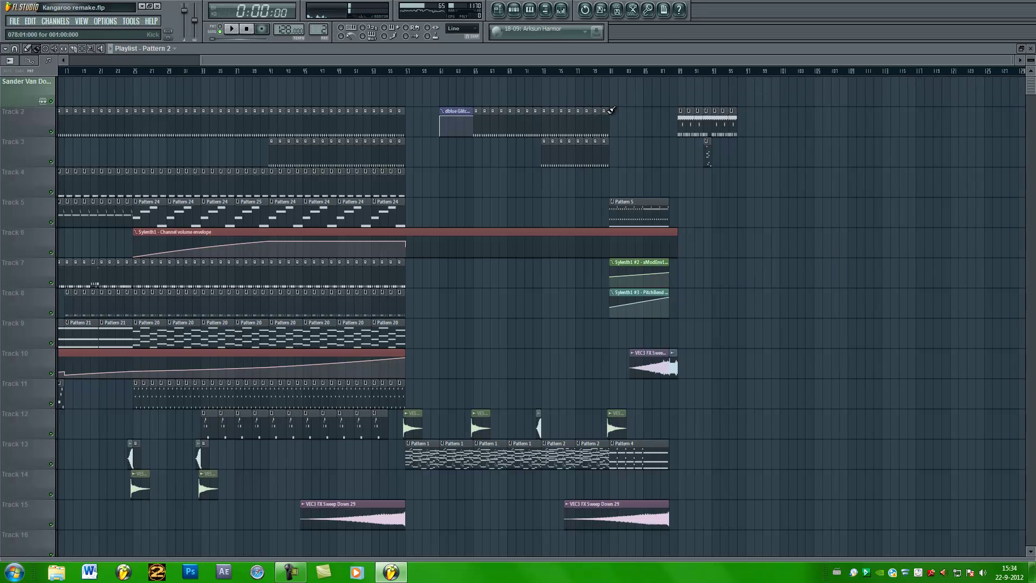
{"action": "key", "text": "F7"}
{"action": "key", "text": "F6"}
{"action": "scroll", "coordinate": [187, 243], "scroll_direction": "down", "scroll_amount": 2}
{"action": "left_click", "coordinate": [82, 514]}
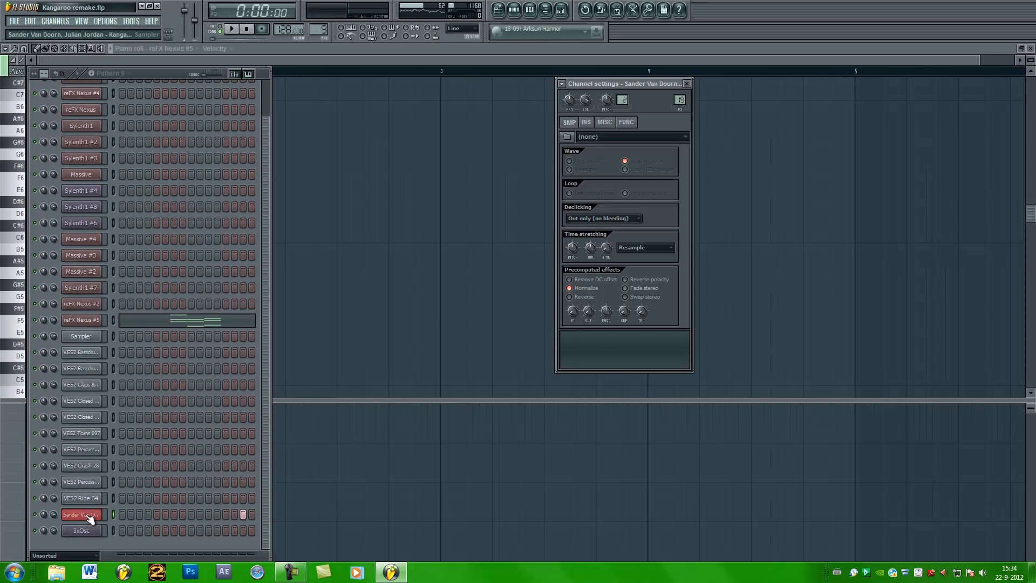
{"action": "left_click", "coordinate": [86, 515]}
- Load the selected Kangaroo audio (0:472 to 0:675) from Edison on the master track into the Sander Van Doorn sampler channel and preview it
{"action": "left_click", "coordinate": [561, 9]}
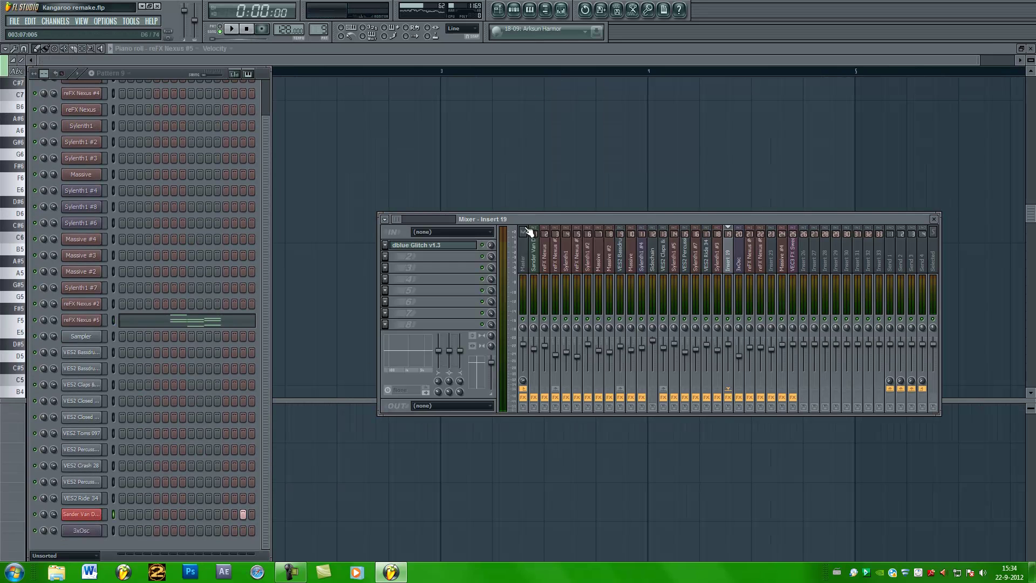
{"action": "left_click", "coordinate": [433, 257]}
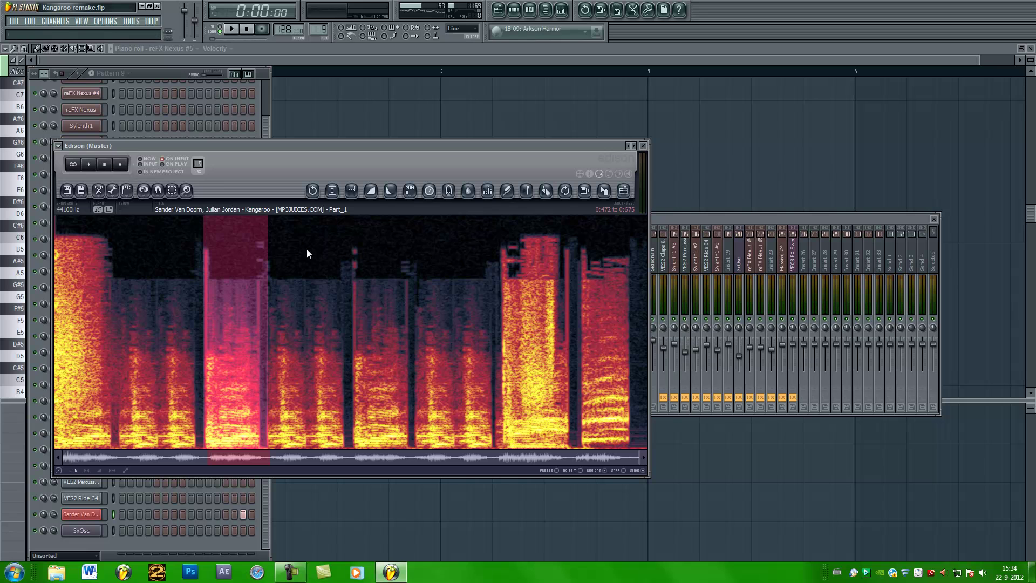
{"action": "left_click_drag", "start_coordinate": [172, 146], "coordinate": [300, 109]}
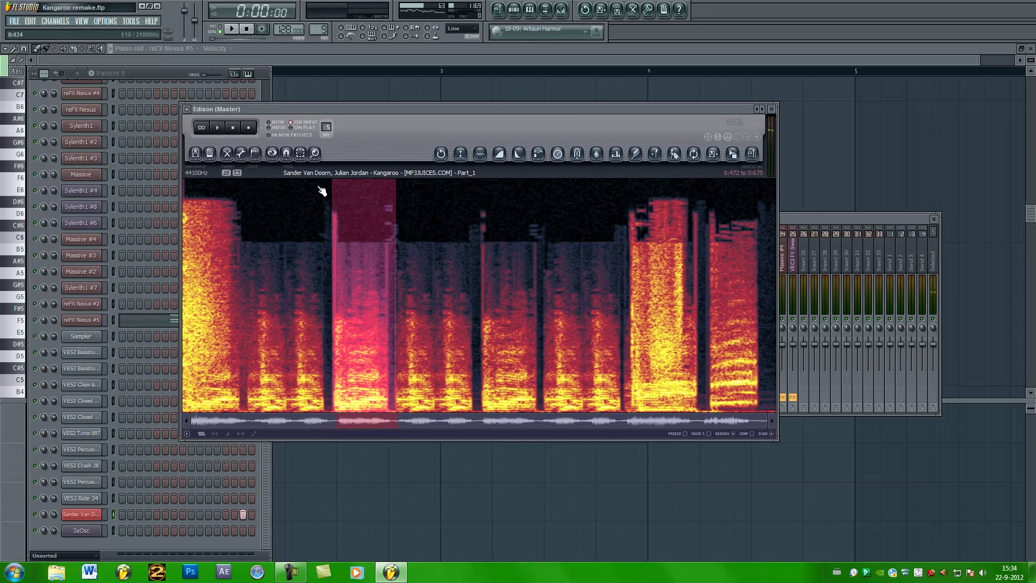
{"action": "left_click_drag", "start_coordinate": [732, 153], "coordinate": [80, 513]}
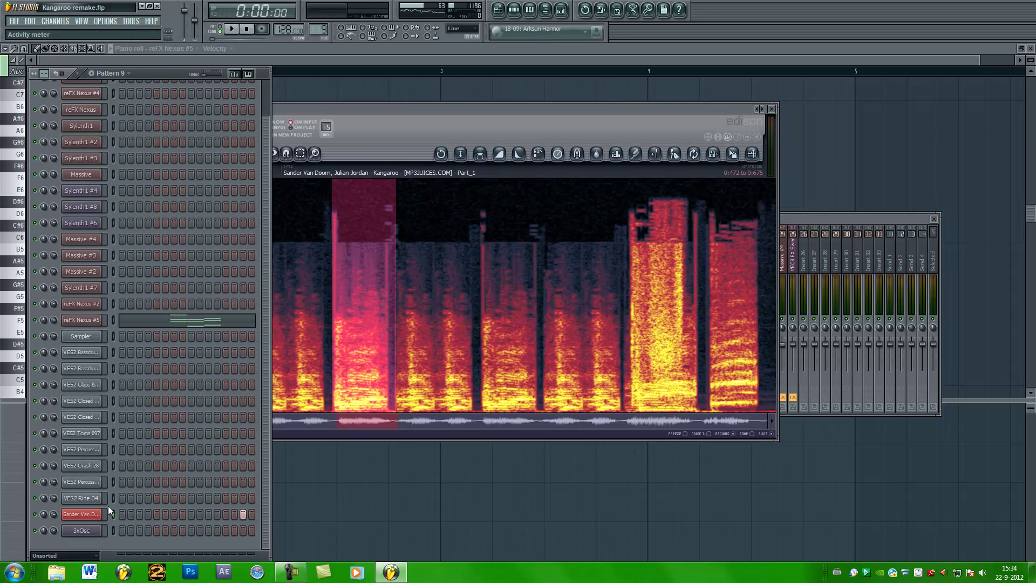
{"action": "left_click", "coordinate": [89, 514]}
{"action": "key", "text": "space"}
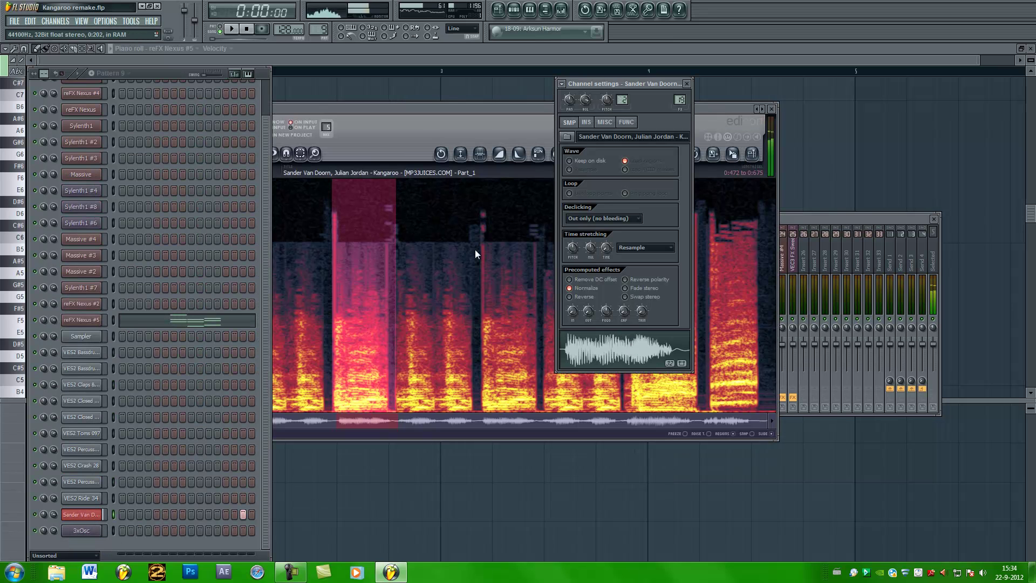
- Play Pattern 9, close the channel settings, and play the arrangement from about bar 93
{"action": "left_click", "coordinate": [224, 31]}
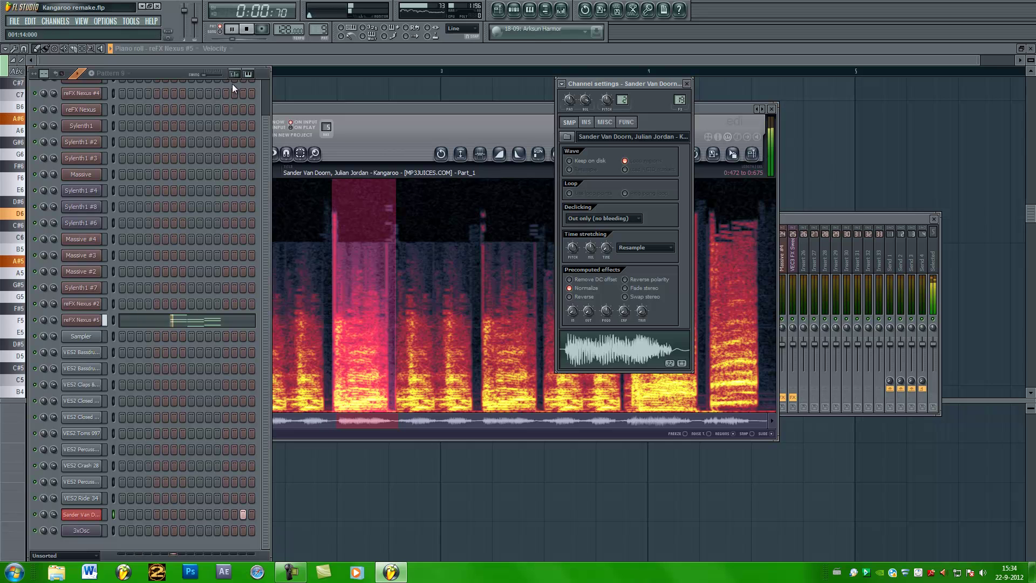
{"action": "left_click", "coordinate": [686, 83]}
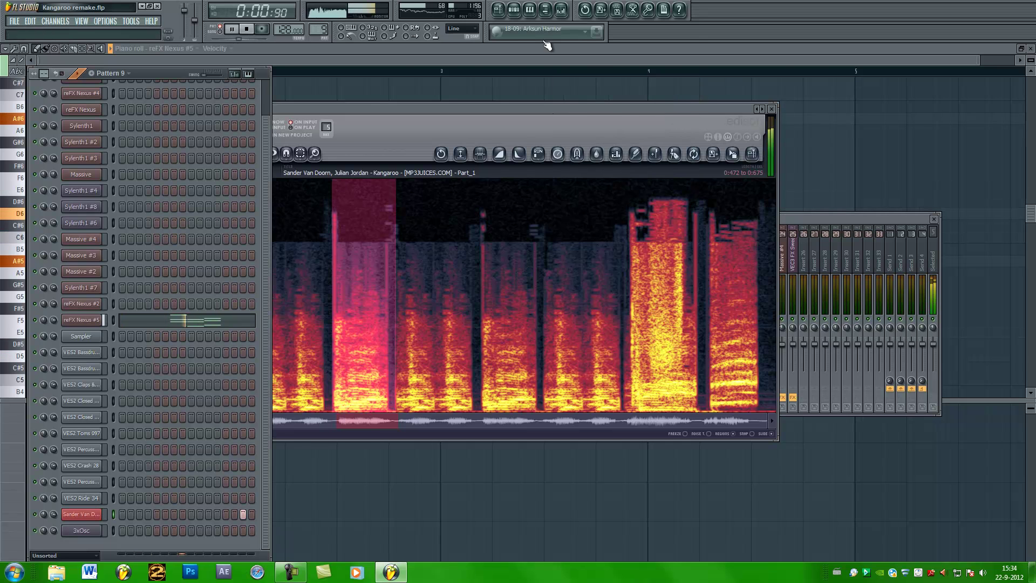
{"action": "left_click", "coordinate": [498, 9]}
{"action": "left_click", "coordinate": [707, 73]}
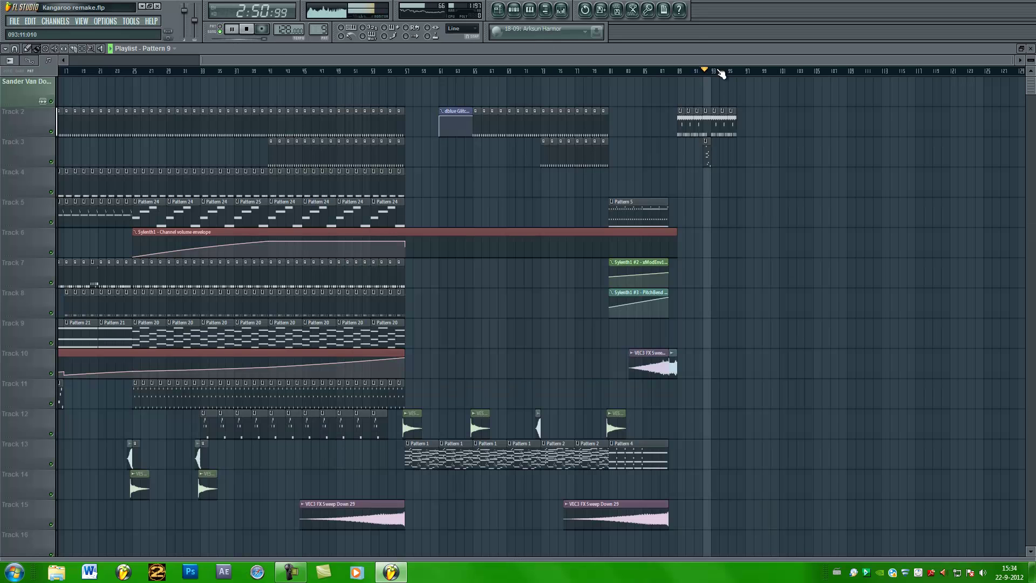
- Switch playback to pattern mode and listen to Pattern 1 with its channels shown in the channel rack
{"action": "left_click", "coordinate": [515, 10]}
{"action": "left_click", "coordinate": [220, 26]}
{"action": "left_click", "coordinate": [110, 73]}
{"action": "left_click", "coordinate": [134, 88]}
{"action": "scroll", "coordinate": [182, 145], "scroll_direction": "up", "scroll_amount": 2}
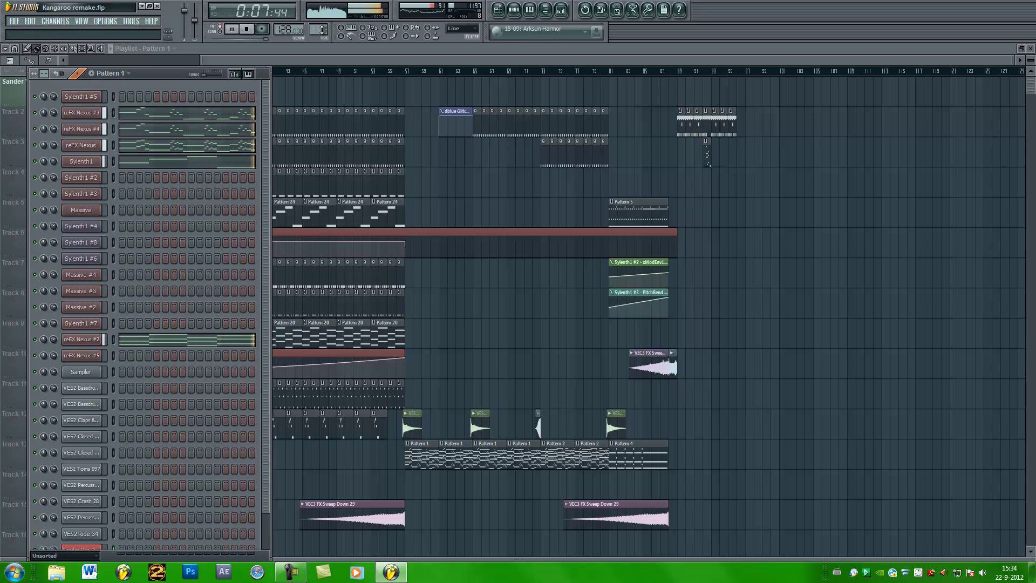
{"action": "left_click", "coordinate": [247, 29]}
- Play Pattern 2 on its own, and stop playback
{"action": "left_click_drag", "start_coordinate": [323, 29], "coordinate": [322, 26]}
{"action": "left_click", "coordinate": [241, 31]}
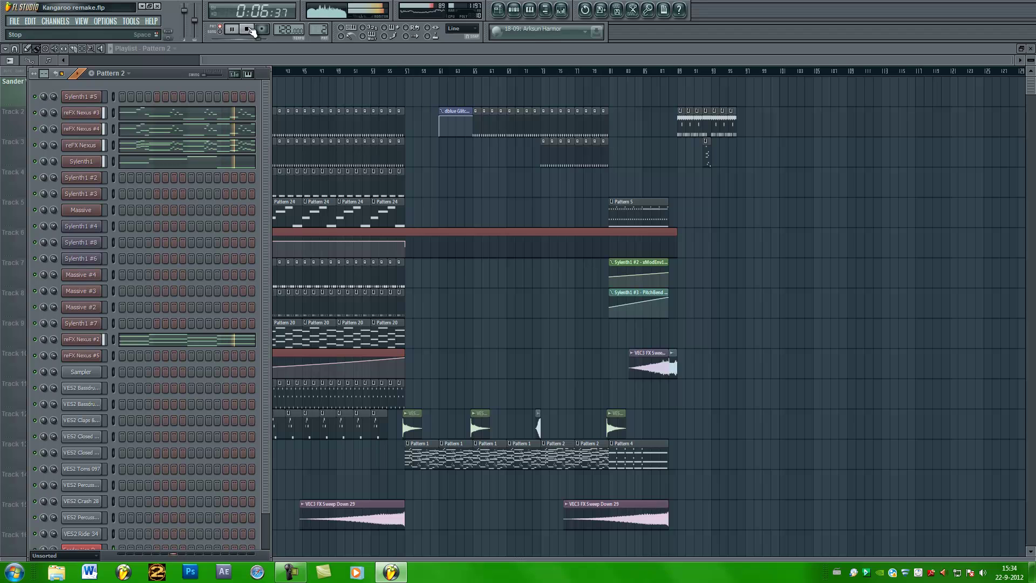
{"action": "left_click", "coordinate": [252, 30]}
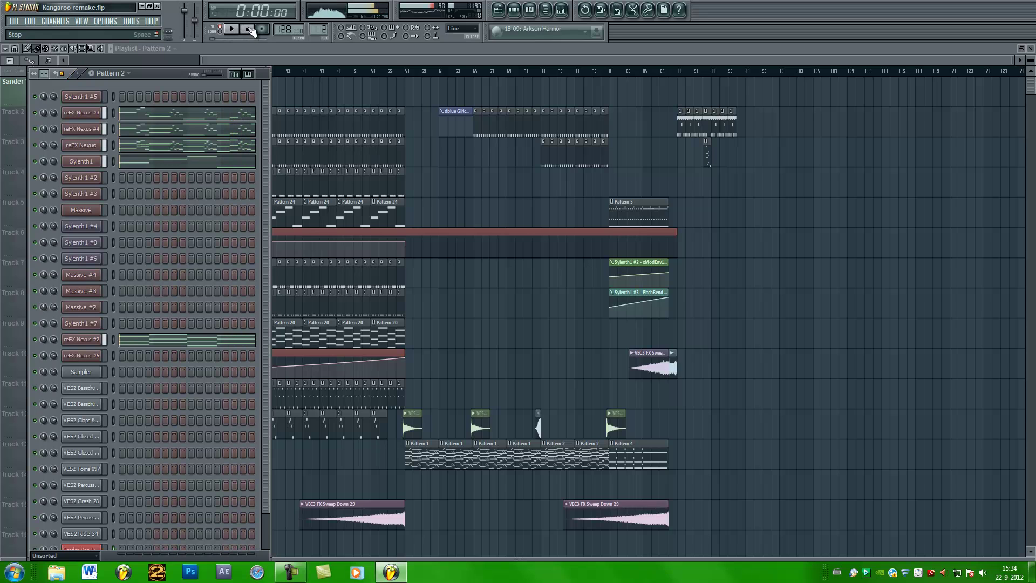
- Select Pattern 5 and play it on its own
{"action": "left_click", "coordinate": [310, 26]}
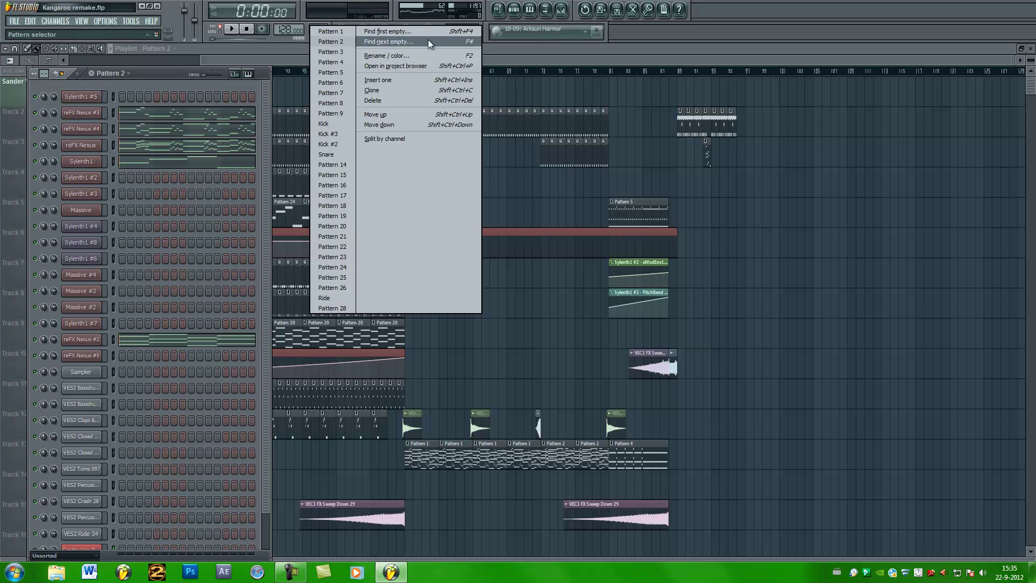
{"action": "left_click", "coordinate": [321, 49]}
{"action": "scroll", "coordinate": [320, 26], "scroll_direction": "up", "scroll_amount": 2}
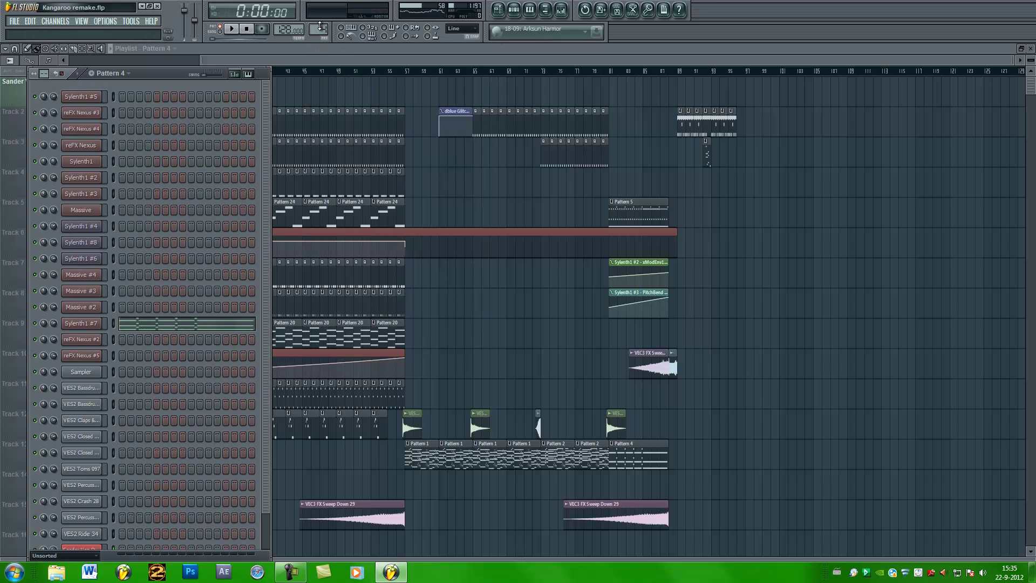
{"action": "left_click", "coordinate": [231, 28]}
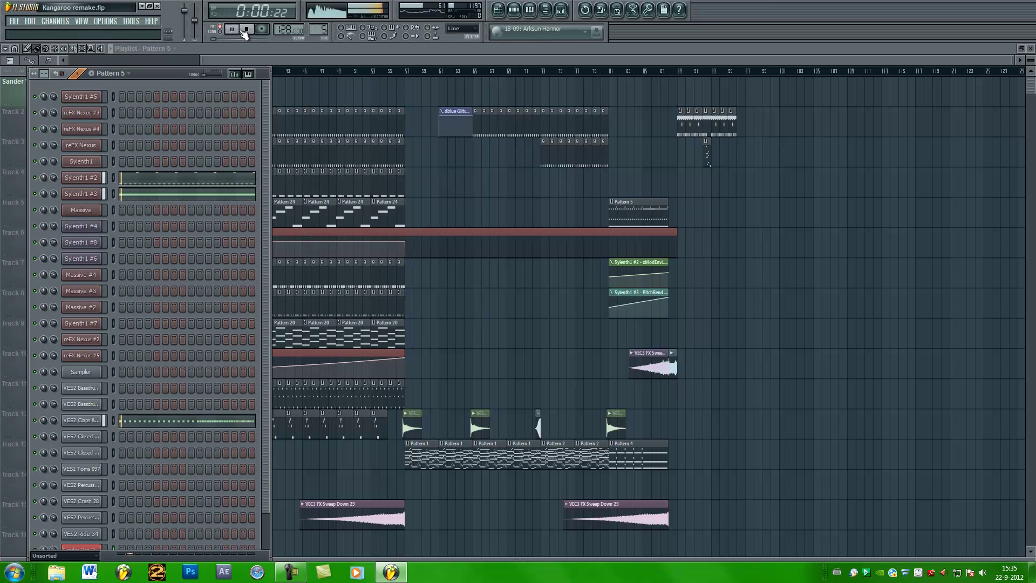
- Open the Sylenth1 #2 synth, set its Mod Env 1 pitch amount to 3.01 while the pattern plays, and stop playback
{"action": "left_click", "coordinate": [81, 177]}
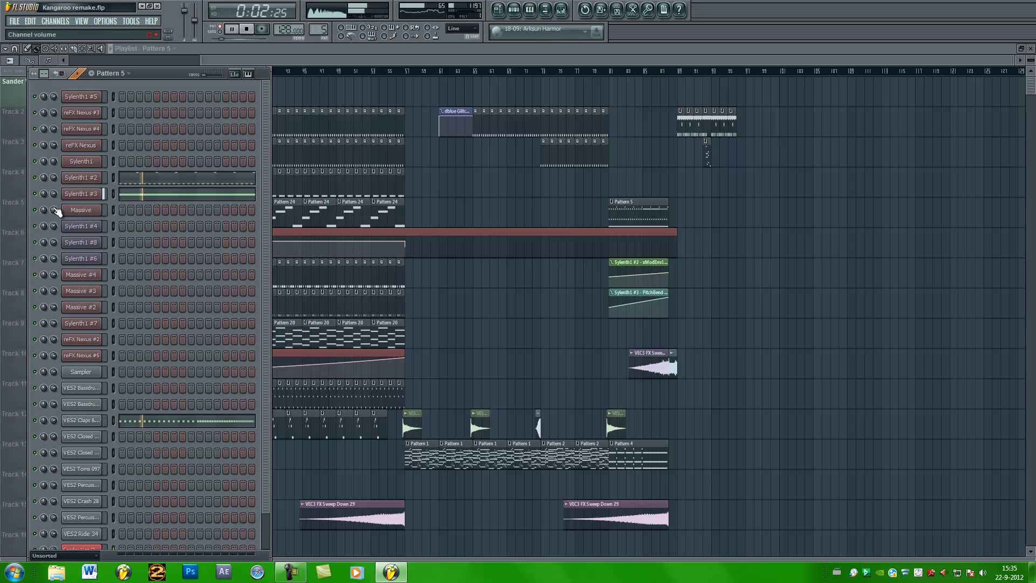
{"action": "left_click", "coordinate": [82, 179]}
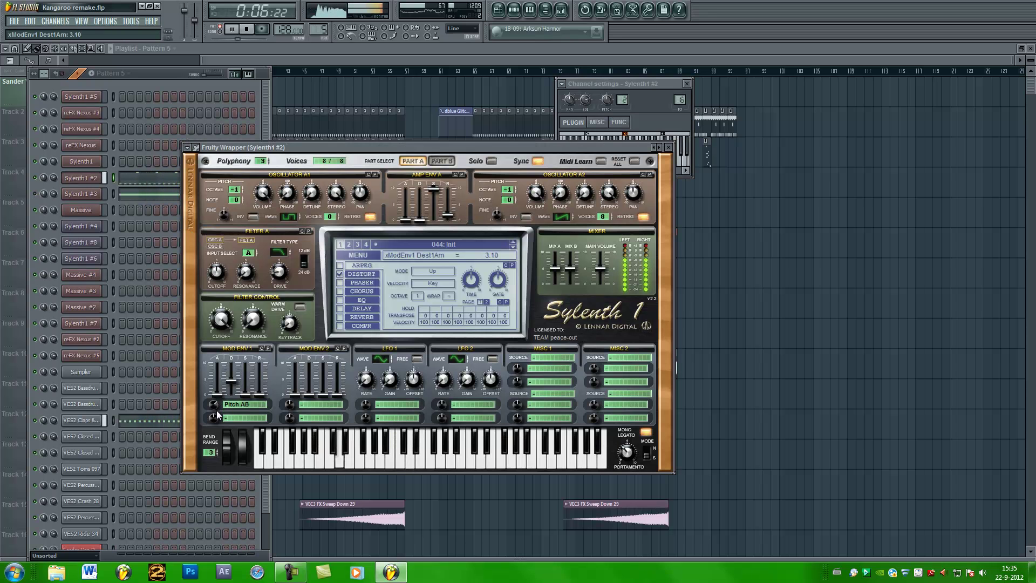
{"action": "mouse_move", "coordinate": [216, 416]}
{"action": "mouse_move", "coordinate": [215, 418]}
{"action": "left_mouse_down"}
{"action": "mouse_move", "coordinate": [220, 404]}
{"action": "mouse_move", "coordinate": [220, 417]}
{"action": "left_mouse_up"}
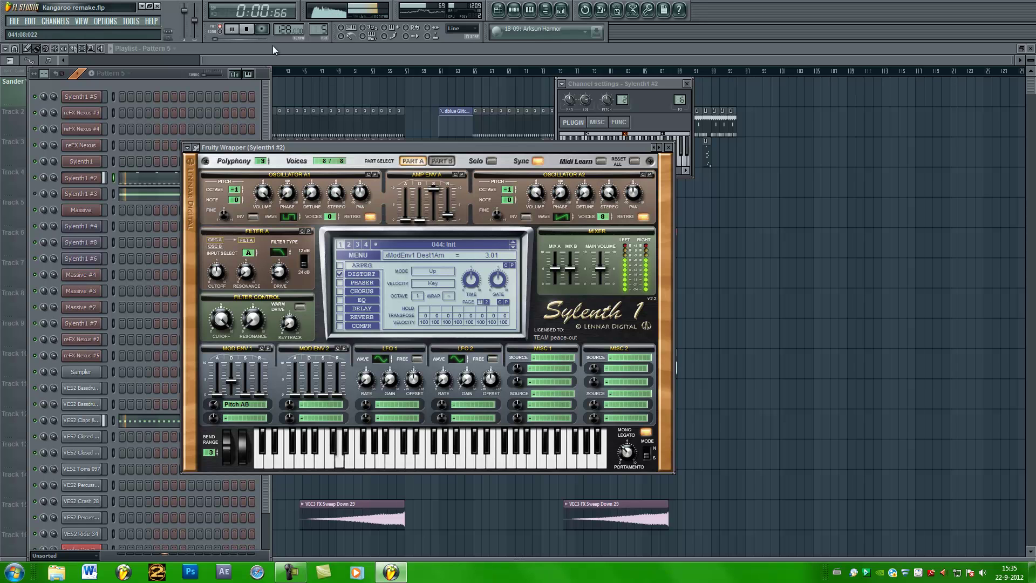
{"action": "left_click", "coordinate": [247, 29]}
- Bring the channel rack forward, select Pattern 6, play it on its own, and stop playback
{"action": "left_click", "coordinate": [176, 71]}
{"action": "scroll", "coordinate": [321, 31], "scroll_direction": "up", "scroll_amount": 1}
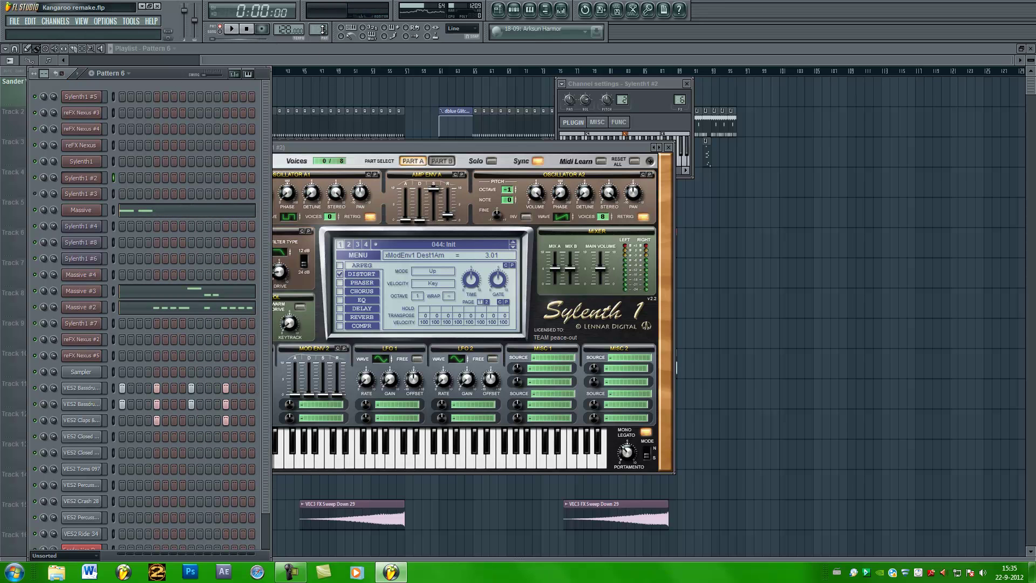
{"action": "scroll", "coordinate": [321, 31], "scroll_direction": "up", "scroll_amount": 1}
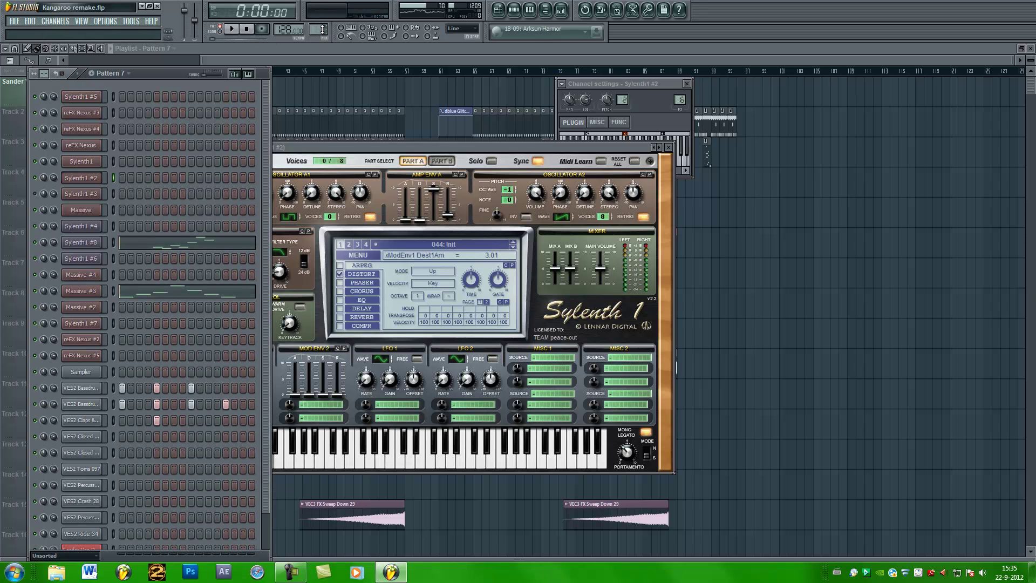
{"action": "scroll", "coordinate": [322, 31], "scroll_direction": "down", "scroll_amount": 1}
{"action": "left_click", "coordinate": [232, 28]}
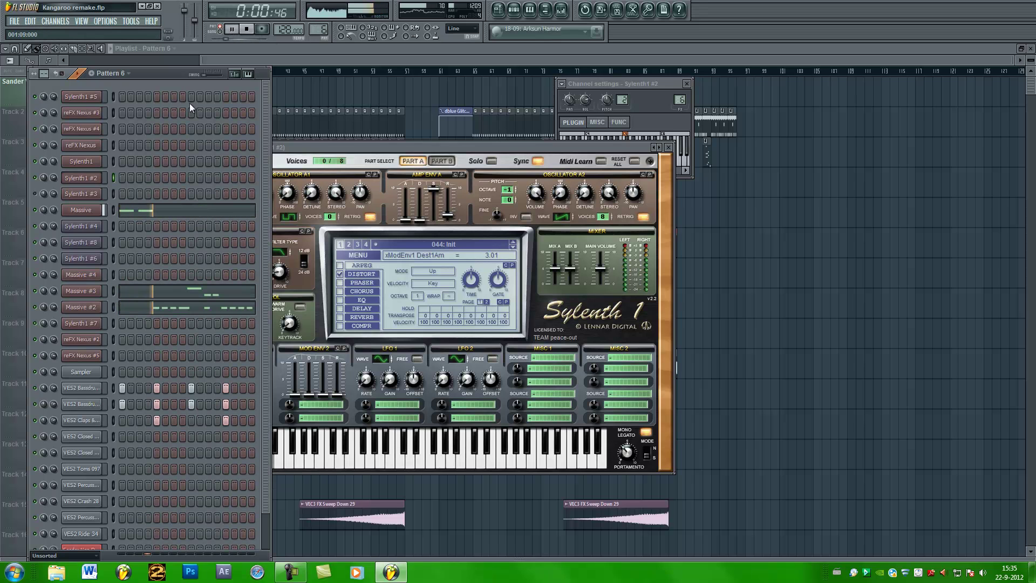
{"action": "left_click", "coordinate": [249, 29]}
- Step through the patterns after Pattern 6 up to Pattern 14 and listen to it
{"action": "scroll", "coordinate": [318, 29], "scroll_direction": "up", "scroll_amount": 2}
{"action": "scroll", "coordinate": [319, 30], "scroll_direction": "up", "scroll_amount": 1}
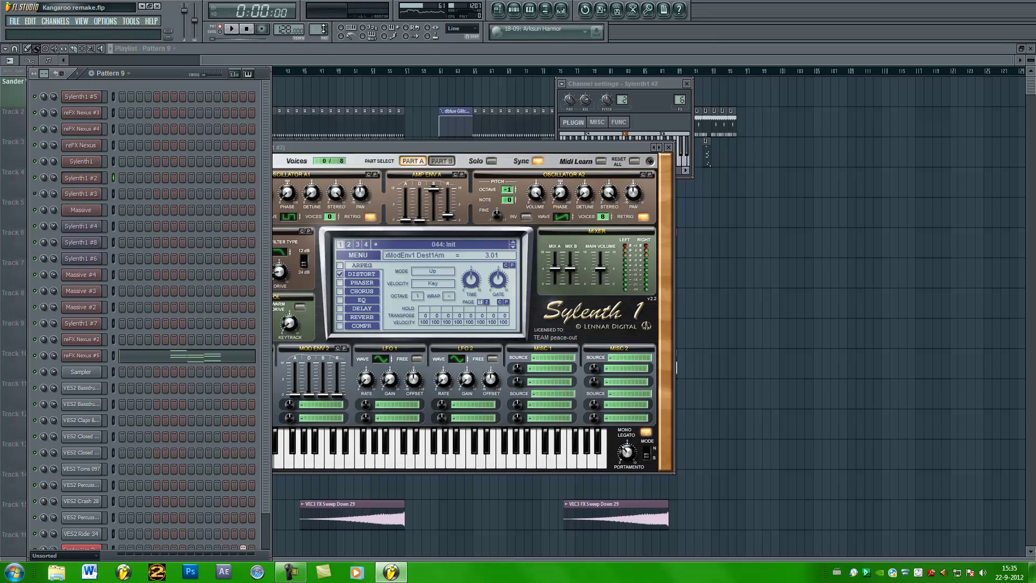
{"action": "scroll", "coordinate": [318, 30], "scroll_direction": "up", "scroll_amount": 1}
{"action": "scroll", "coordinate": [318, 30], "scroll_direction": "up", "scroll_amount": 1}
{"action": "scroll", "coordinate": [318, 30], "scroll_direction": "up", "scroll_amount": 2}
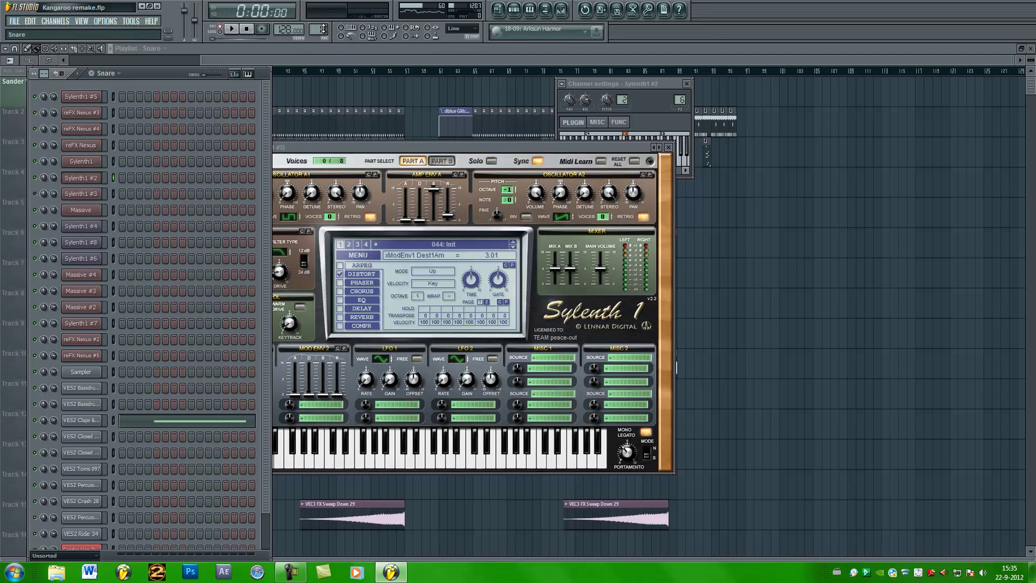
{"action": "left_click", "coordinate": [232, 29]}
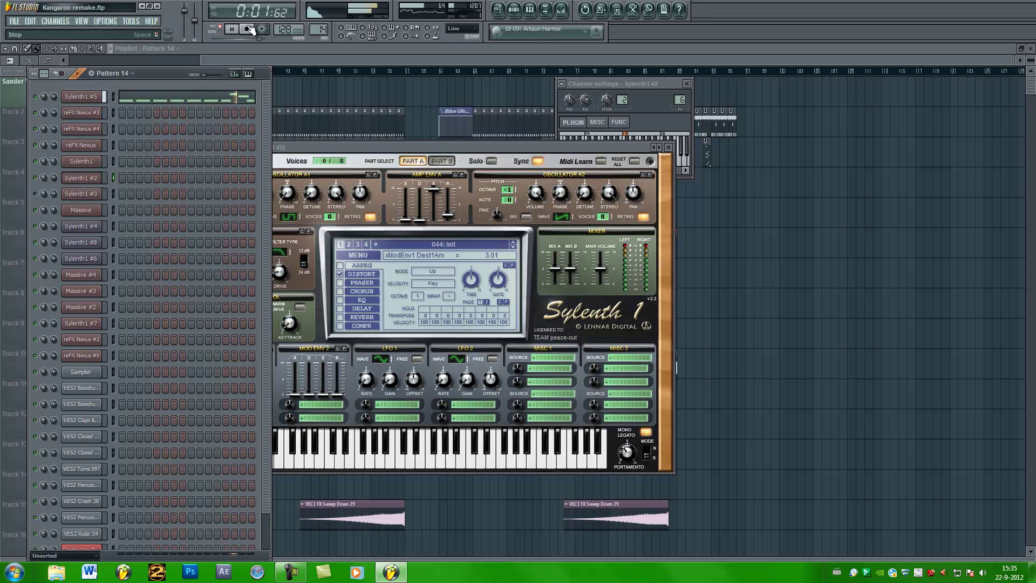
- Listen to Patterns 15 through 20 one after another while playback runs
{"action": "scroll", "coordinate": [318, 29], "scroll_direction": "up", "scroll_amount": 1}
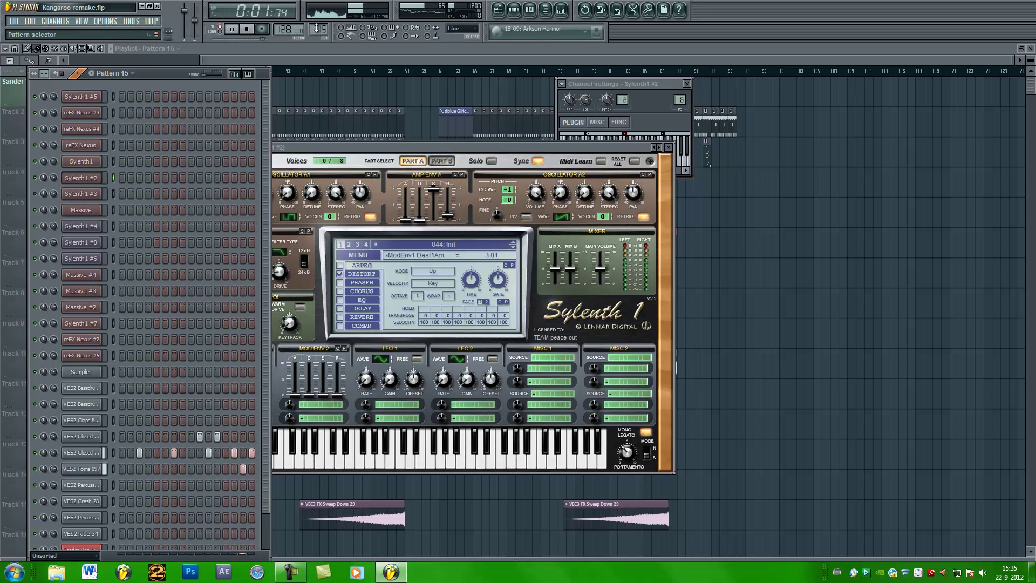
{"action": "scroll", "coordinate": [319, 28], "scroll_direction": "up", "scroll_amount": 1}
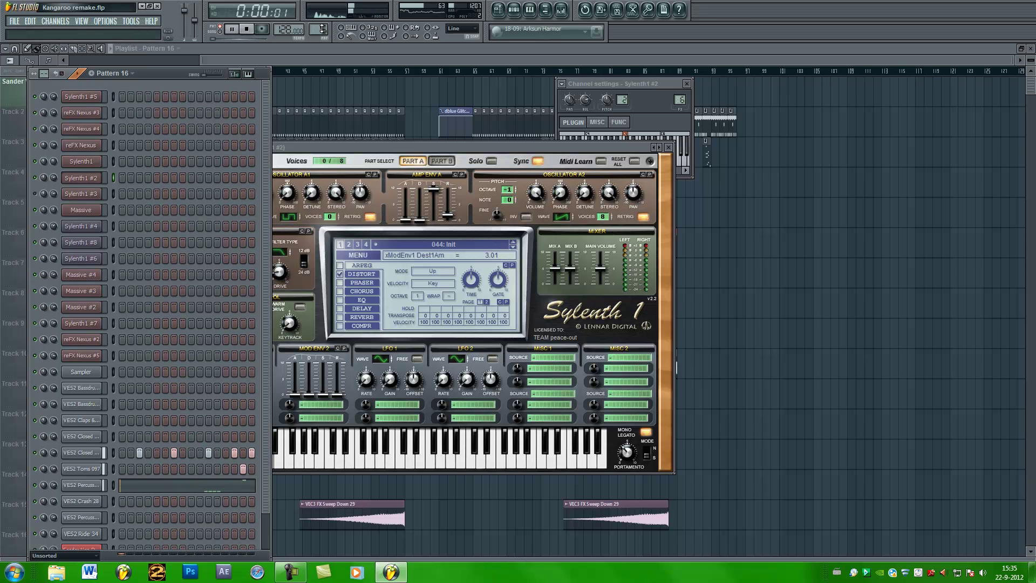
{"action": "scroll", "coordinate": [323, 29], "scroll_direction": "up", "scroll_amount": 1}
{"action": "scroll", "coordinate": [322, 29], "scroll_direction": "up", "scroll_amount": 1}
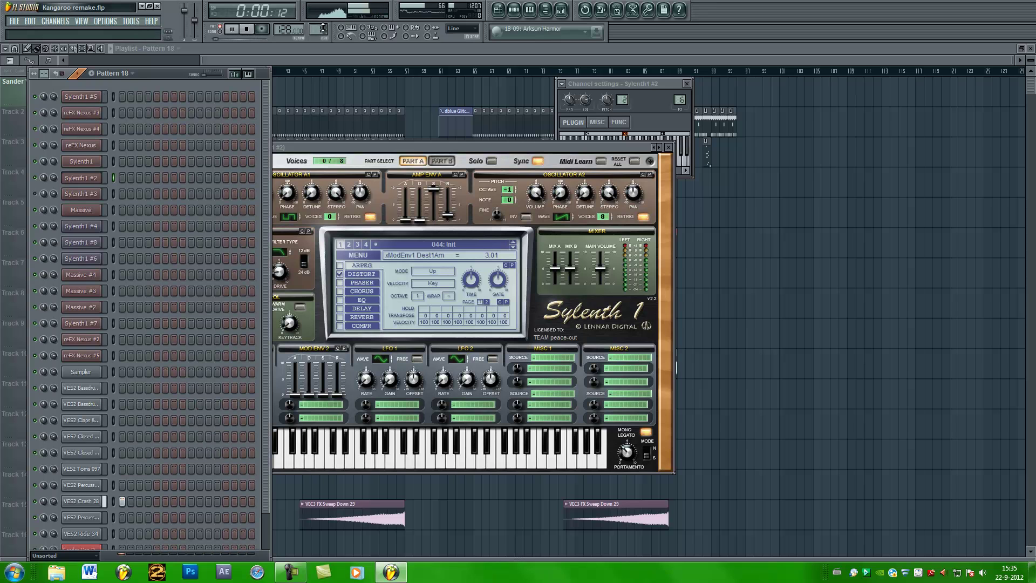
{"action": "scroll", "coordinate": [322, 28], "scroll_direction": "up", "scroll_amount": 1}
{"action": "scroll", "coordinate": [322, 29], "scroll_direction": "up", "scroll_amount": 1}
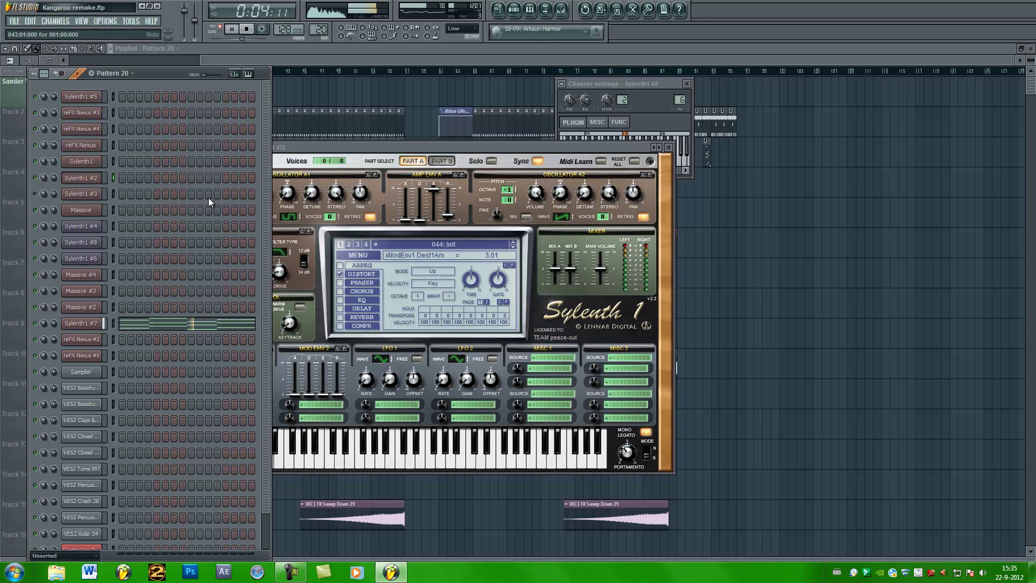
- Open the Sylenth1 #7 synth used in Pattern 20 and show its effects in the mixer
{"action": "left_click", "coordinate": [95, 324]}
{"action": "left_click_drag", "start_coordinate": [351, 203], "coordinate": [497, 195]}
{"action": "left_click", "coordinate": [561, 10]}
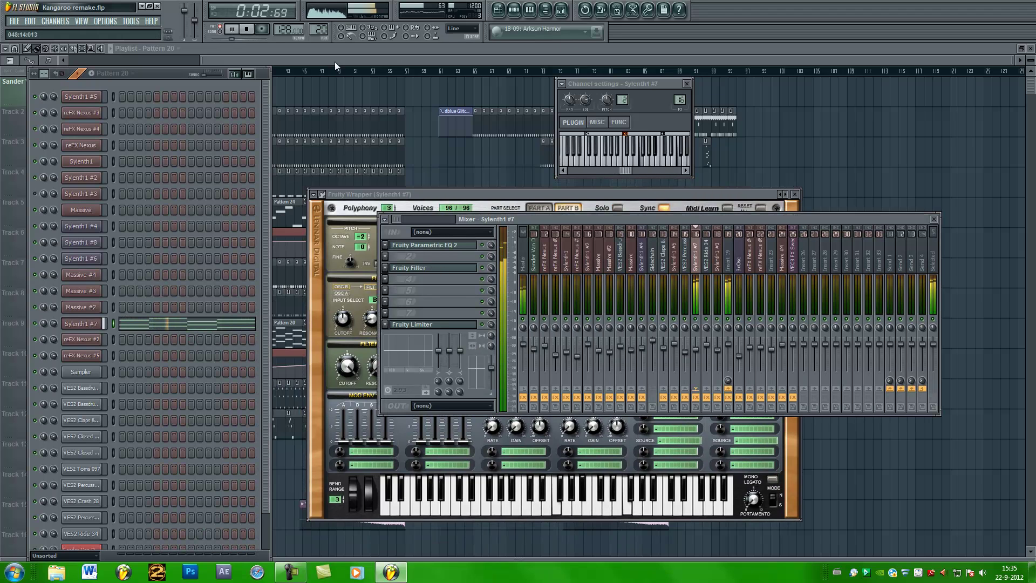
- Listen to Patterns 21 through 23 in turn, and bring the playlist to the front
{"action": "scroll", "coordinate": [320, 29], "scroll_direction": "up", "scroll_amount": 1}
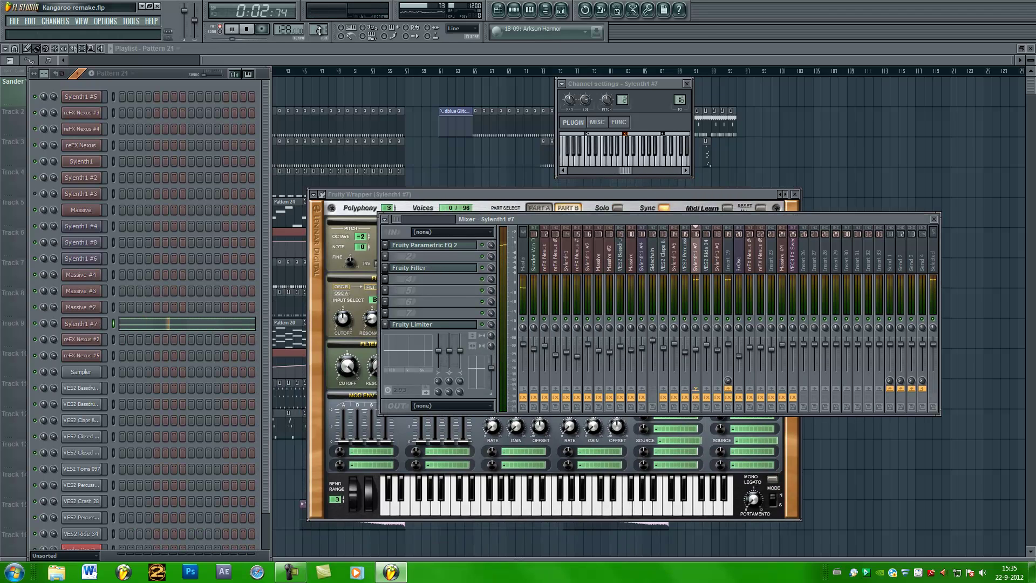
{"action": "scroll", "coordinate": [320, 30], "scroll_direction": "up", "scroll_amount": 1}
{"action": "scroll", "coordinate": [320, 29], "scroll_direction": "up", "scroll_amount": 1}
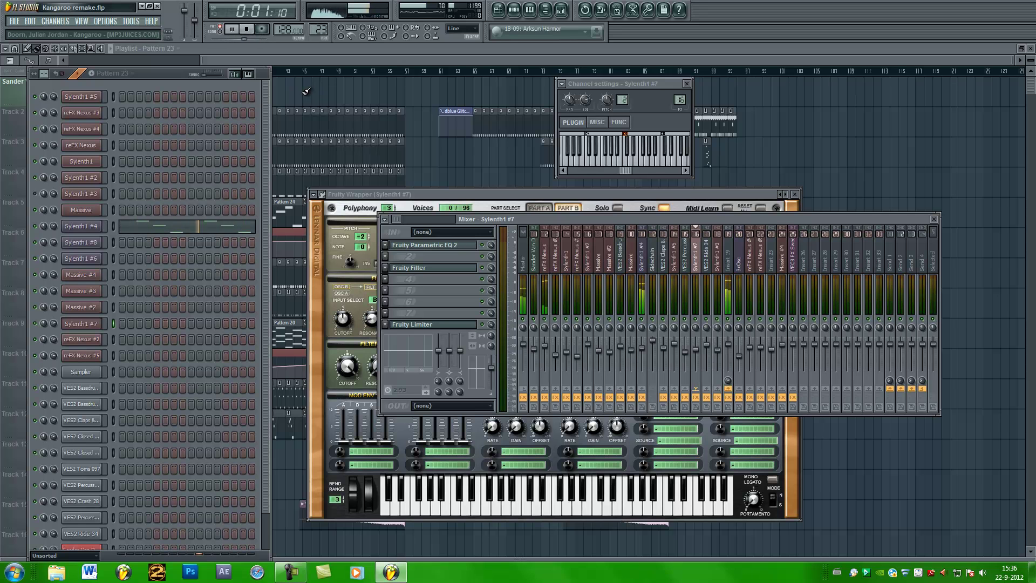
{"action": "left_click", "coordinate": [290, 66]}
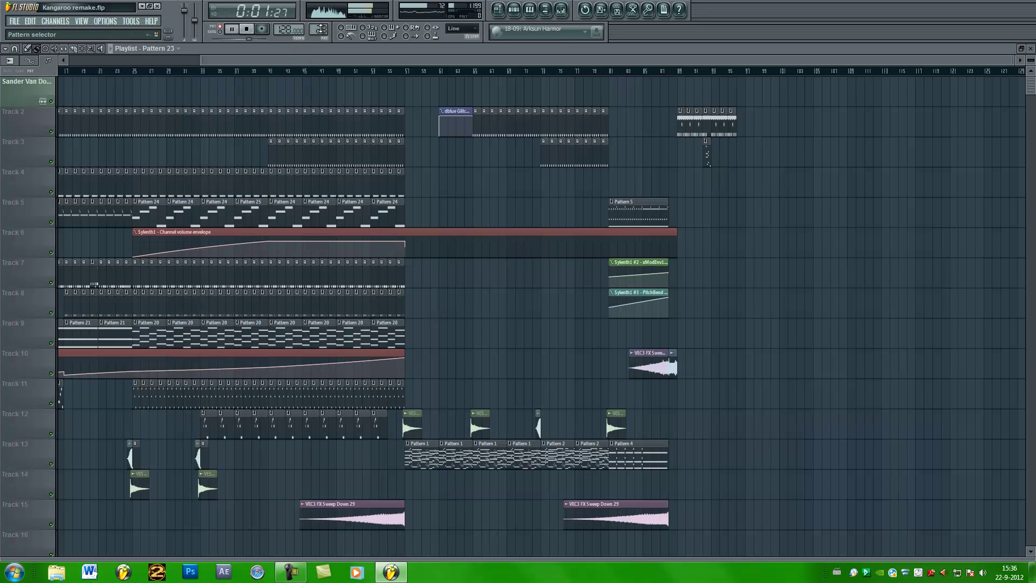
- Listen to Patterns 24 through 28 in turn in the channel rack, and stop playback
{"action": "scroll", "coordinate": [321, 30], "scroll_direction": "up", "scroll_amount": 1}
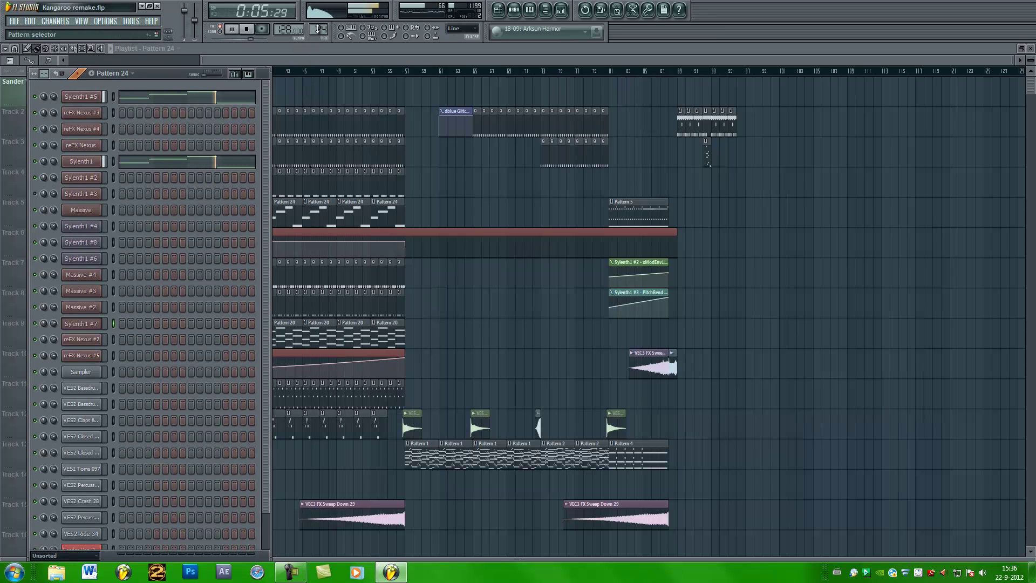
{"action": "scroll", "coordinate": [318, 29], "scroll_direction": "up", "scroll_amount": 1}
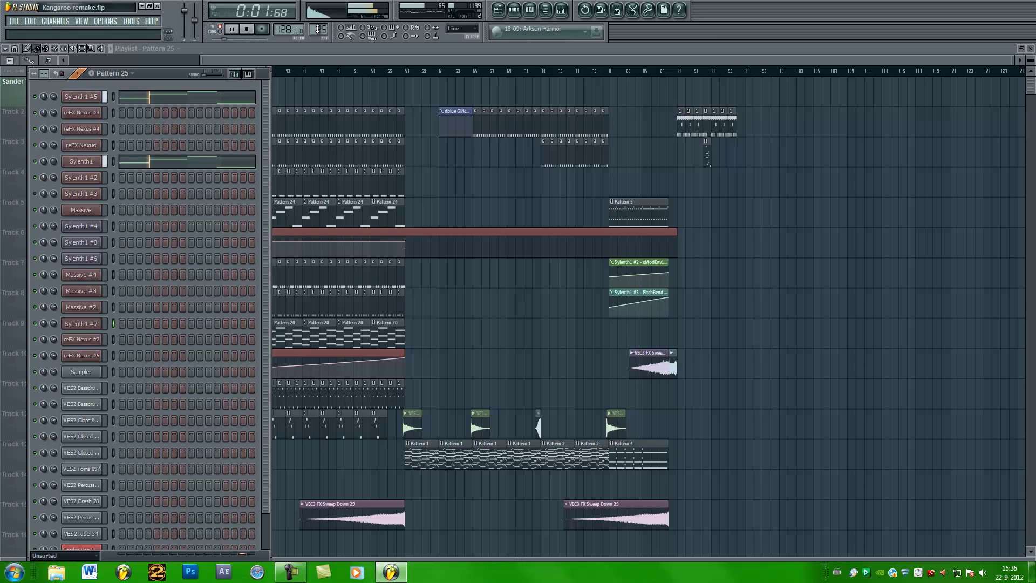
{"action": "scroll", "coordinate": [318, 29], "scroll_direction": "up", "scroll_amount": 1}
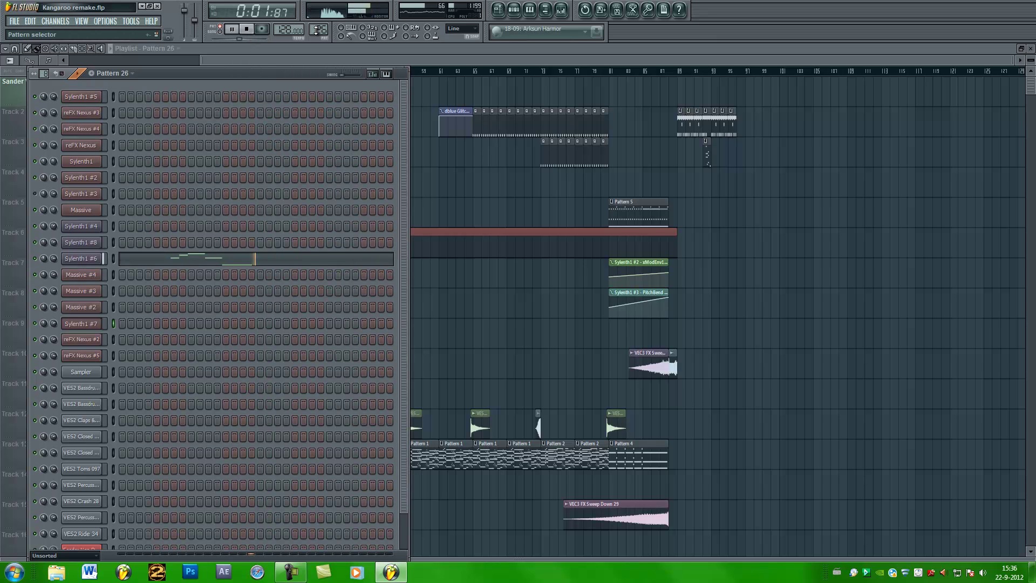
{"action": "scroll", "coordinate": [311, 30], "scroll_direction": "up", "scroll_amount": 1}
{"action": "scroll", "coordinate": [311, 30], "scroll_direction": "up", "scroll_amount": 1}
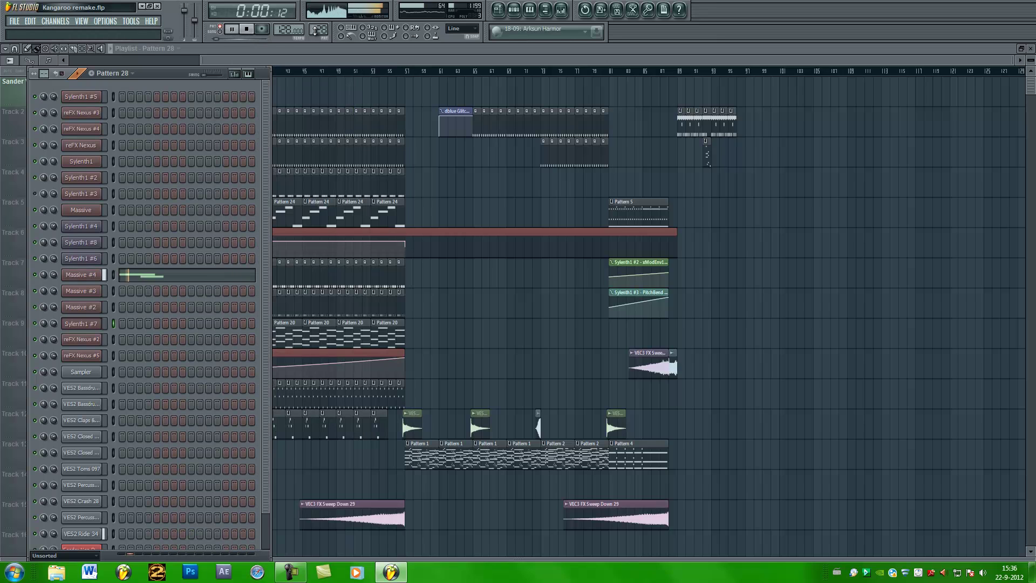
{"action": "left_click", "coordinate": [250, 30]}
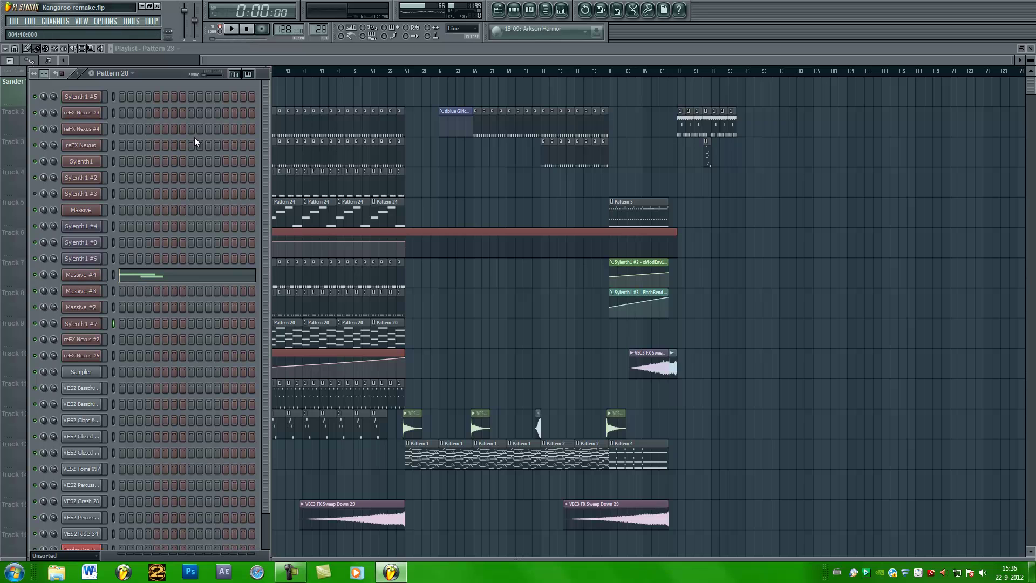
- View the Massive #4 notes of Pattern 28 in the piano roll, and return to the playlist with the channel rack hidden
{"action": "left_click", "coordinate": [134, 274]}
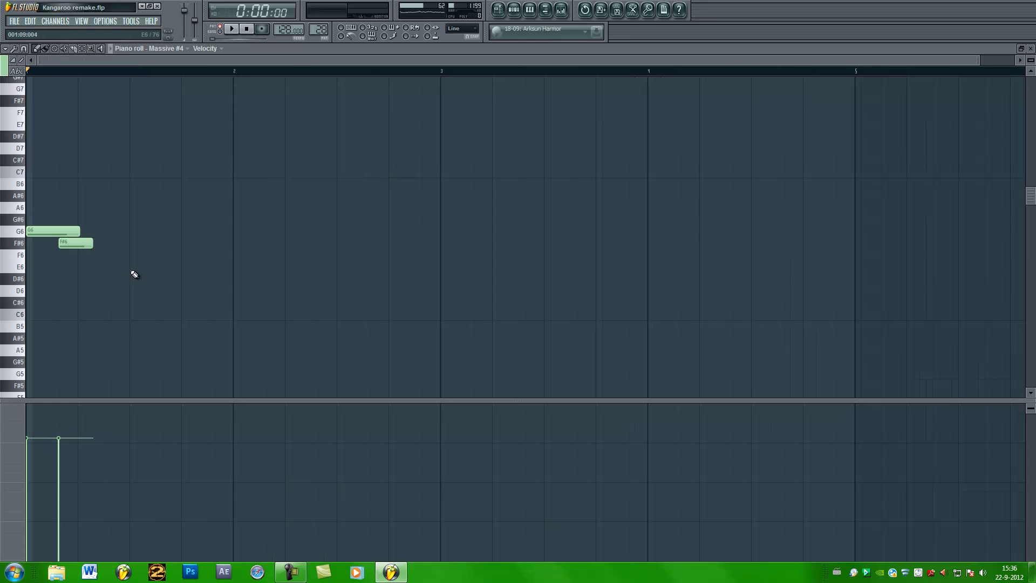
{"action": "key", "text": "F5"}
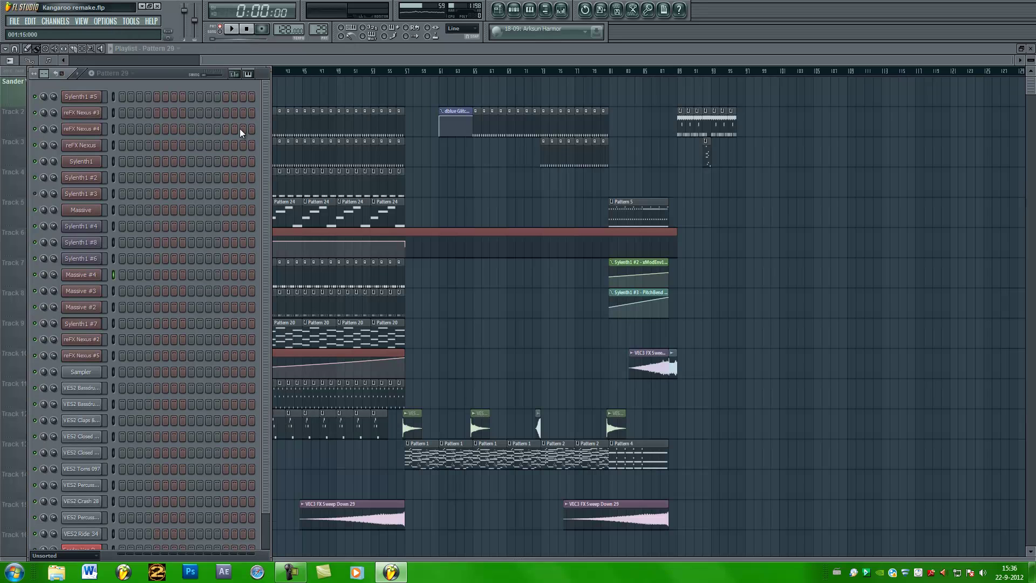
{"action": "key", "text": "F6"}
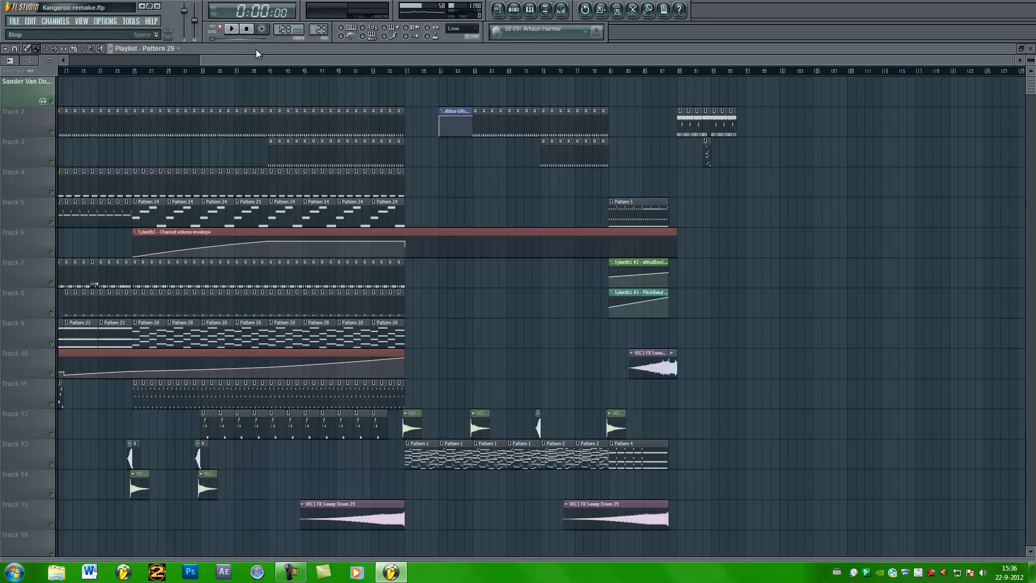
- Play the arrangement from the start of the first Pattern 1 clip on Track 13, at 1:45
{"action": "left_click_drag", "start_coordinate": [293, 60], "coordinate": [288, 61]}
{"action": "left_click", "coordinate": [411, 71]}
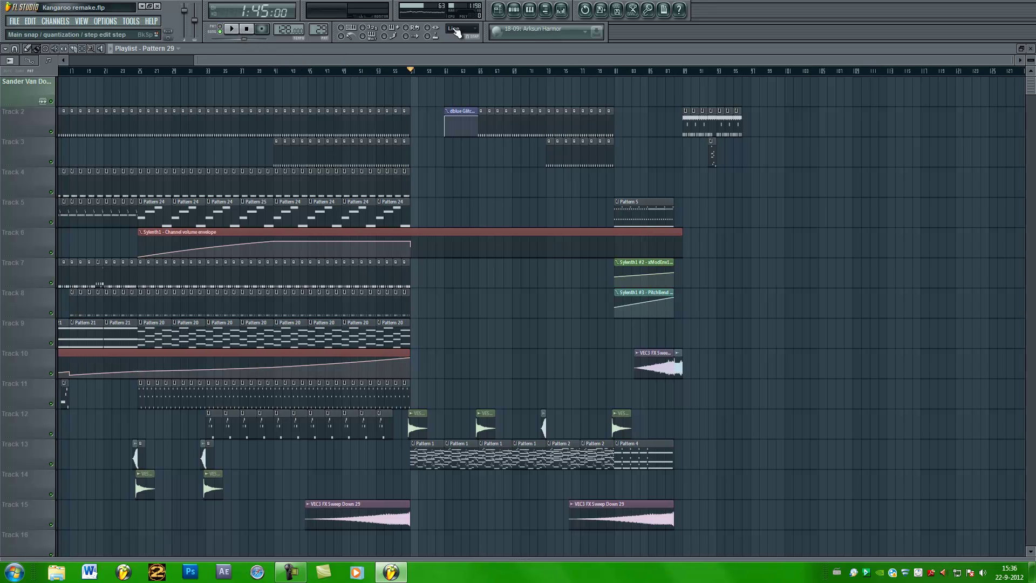
{"action": "left_click", "coordinate": [231, 29]}
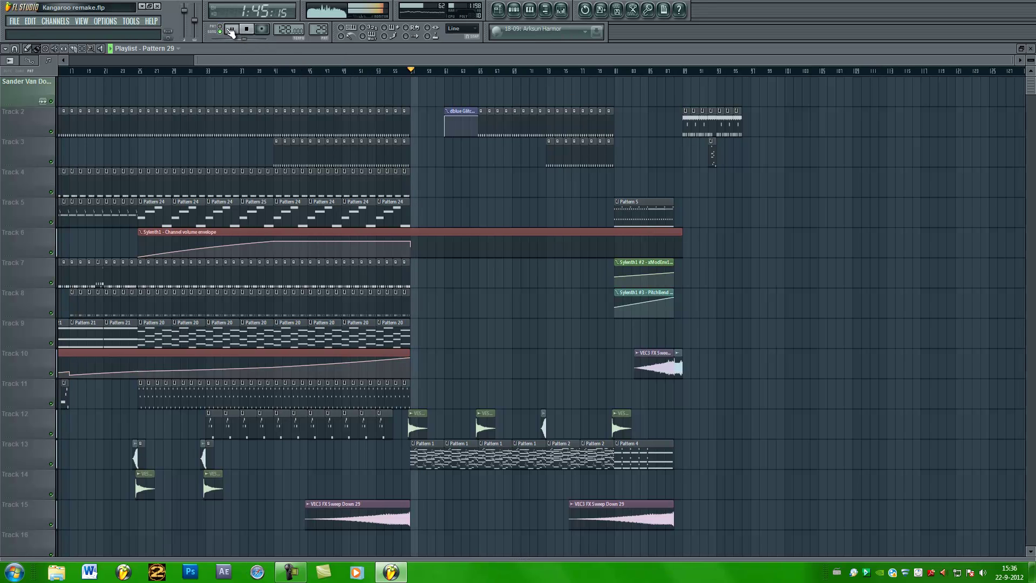